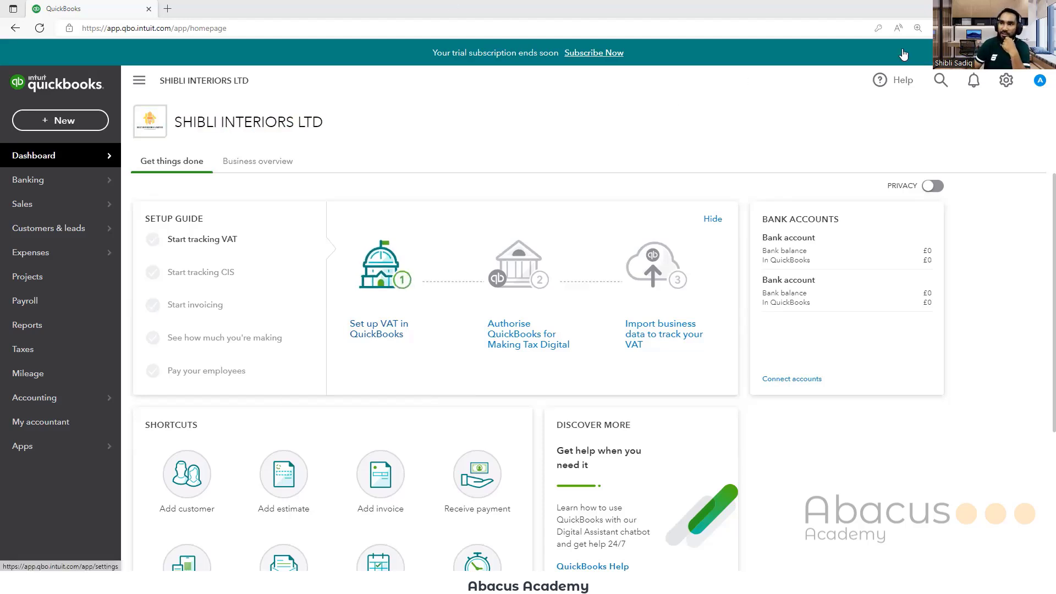
# - Open the company's Manage users page and show its accounting firms section
pyautogui.click(1007, 82)
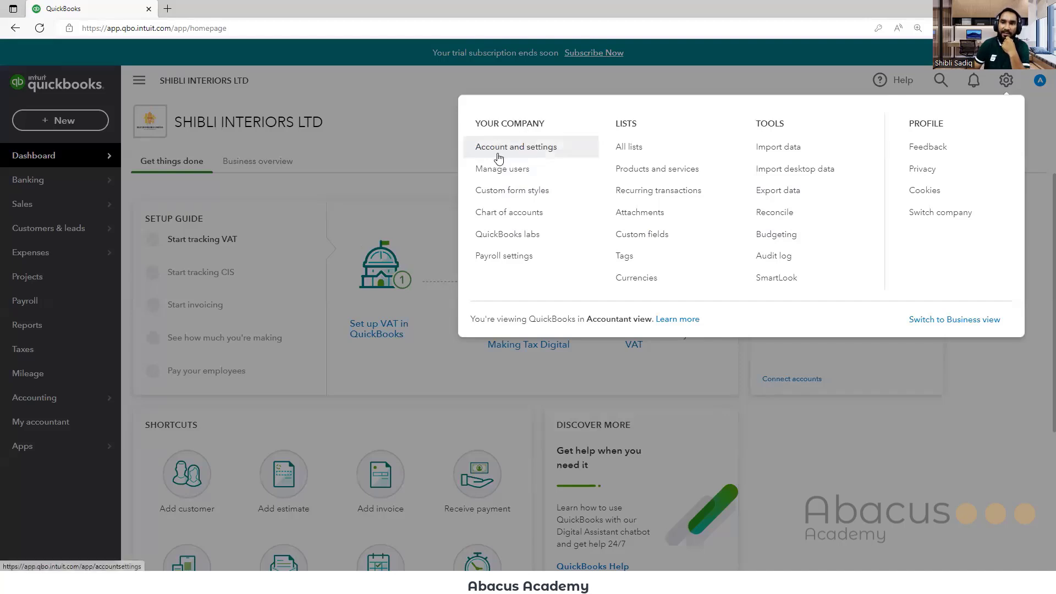
pyautogui.click(540, 172)
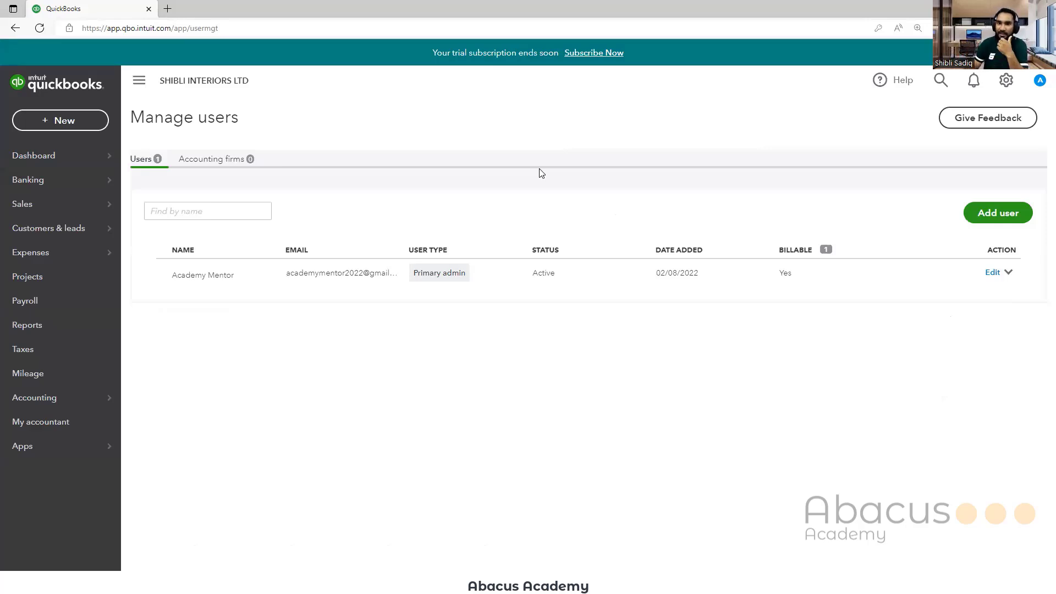
pyautogui.click(192, 164)
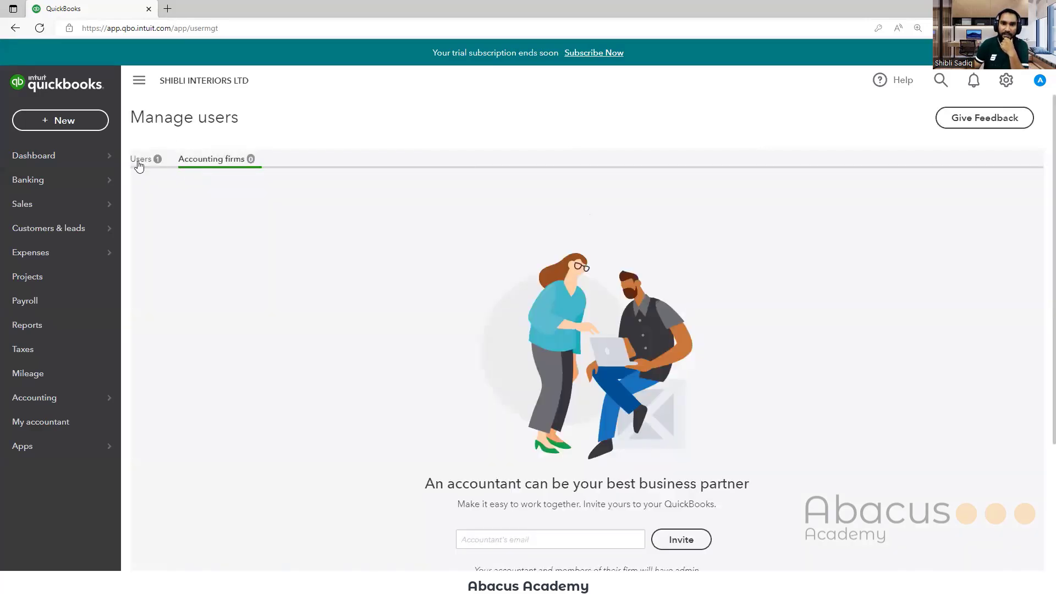
# - Compare the Users list with the Accounting firms section on the Manage users page
pyautogui.click(138, 160)
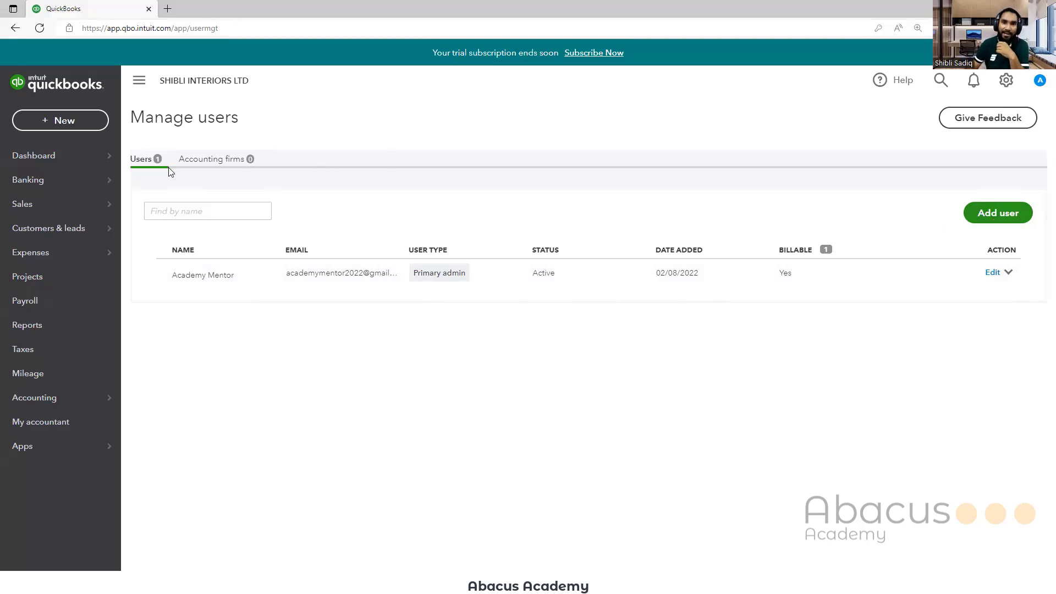
pyautogui.click(202, 164)
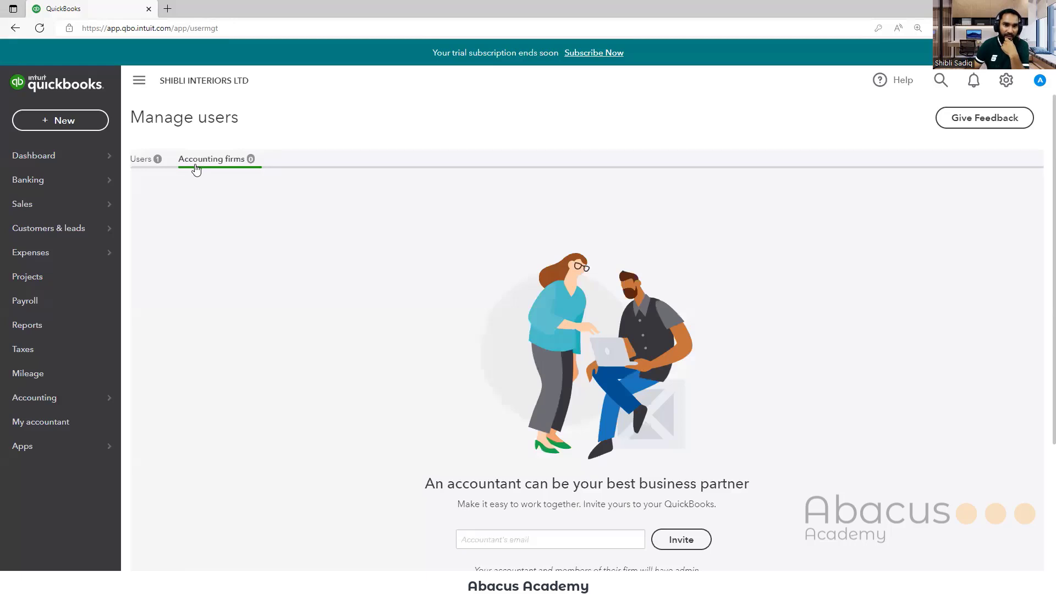
pyautogui.click(134, 163)
pyautogui.click(230, 167)
pyautogui.click(154, 162)
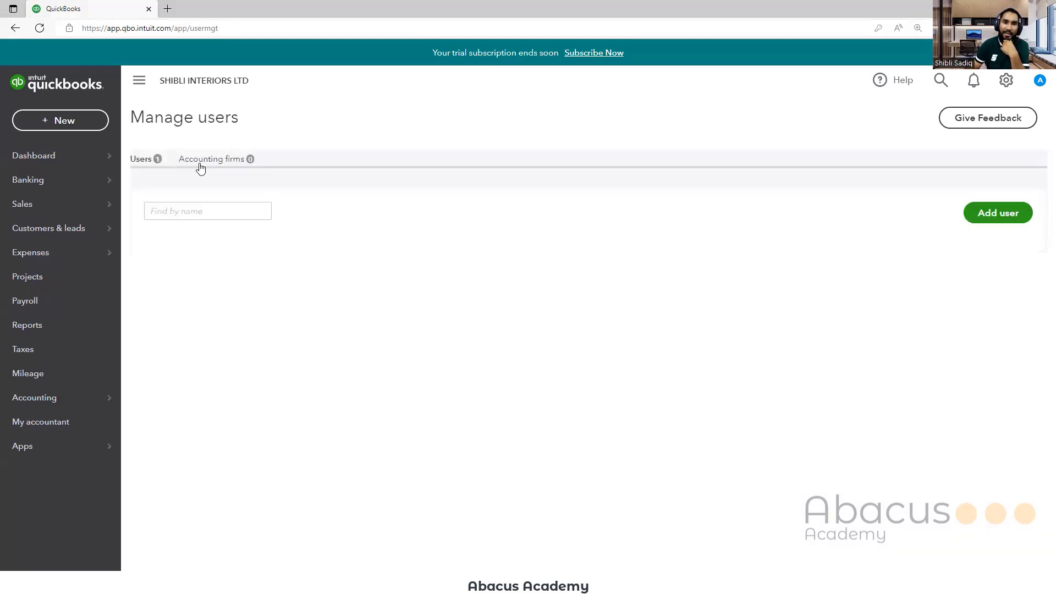
pyautogui.click(218, 168)
pyautogui.click(156, 164)
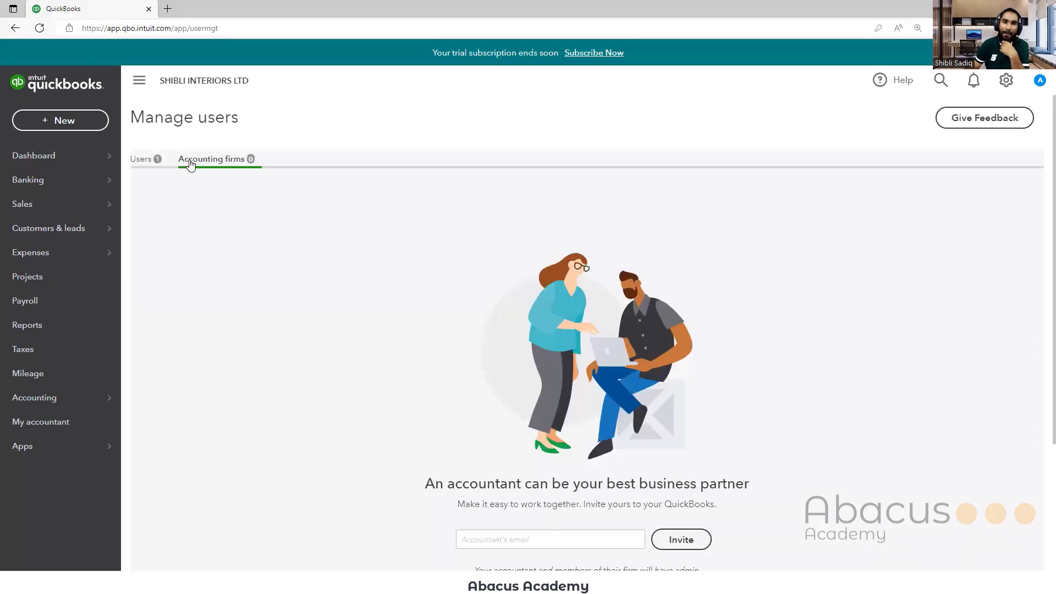
pyautogui.click(234, 163)
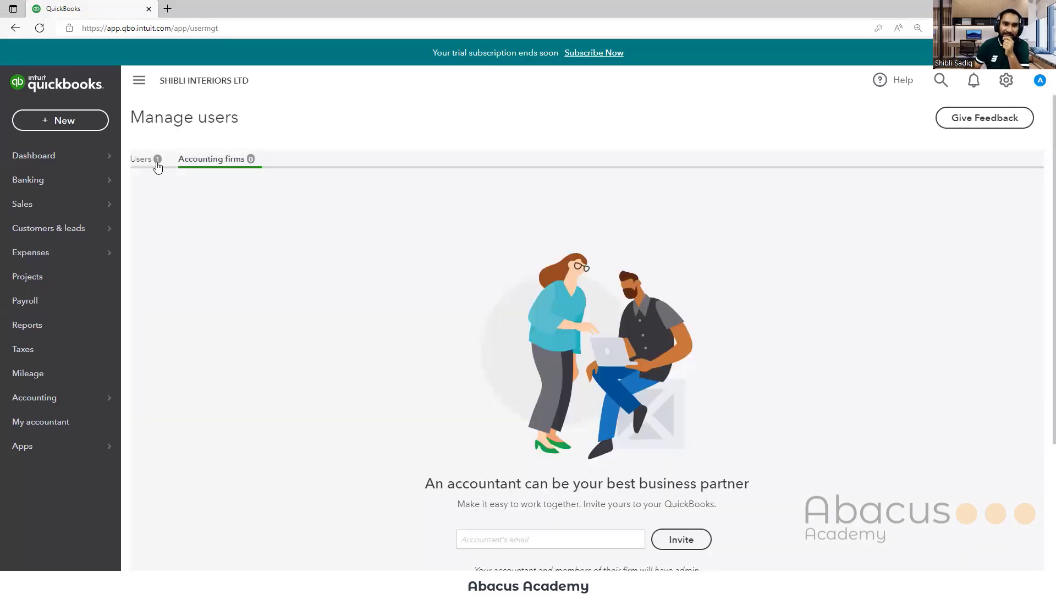
pyautogui.click(149, 165)
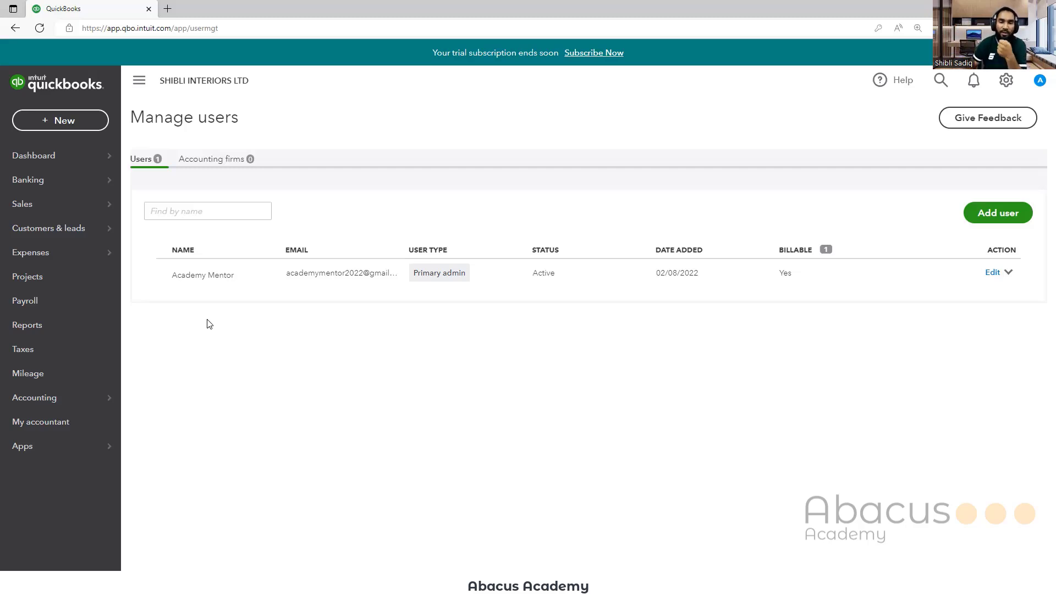
# - Examine the accountant invitation form in the Accounting firms section, including its email field and access note
pyautogui.click(210, 161)
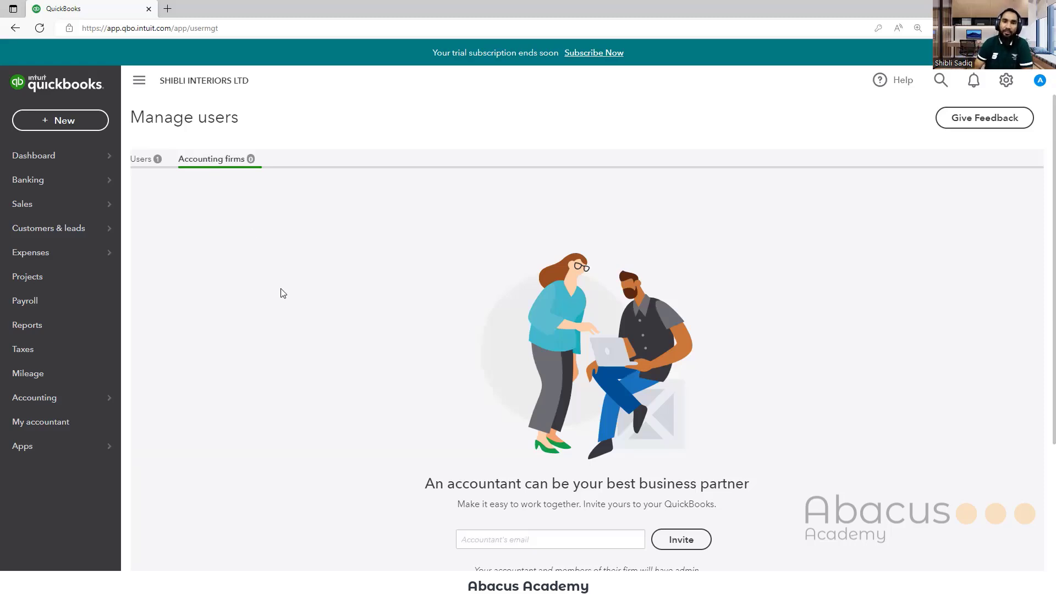
pyautogui.scroll(-2, 300, 319)
pyautogui.scroll(2, 311, 337)
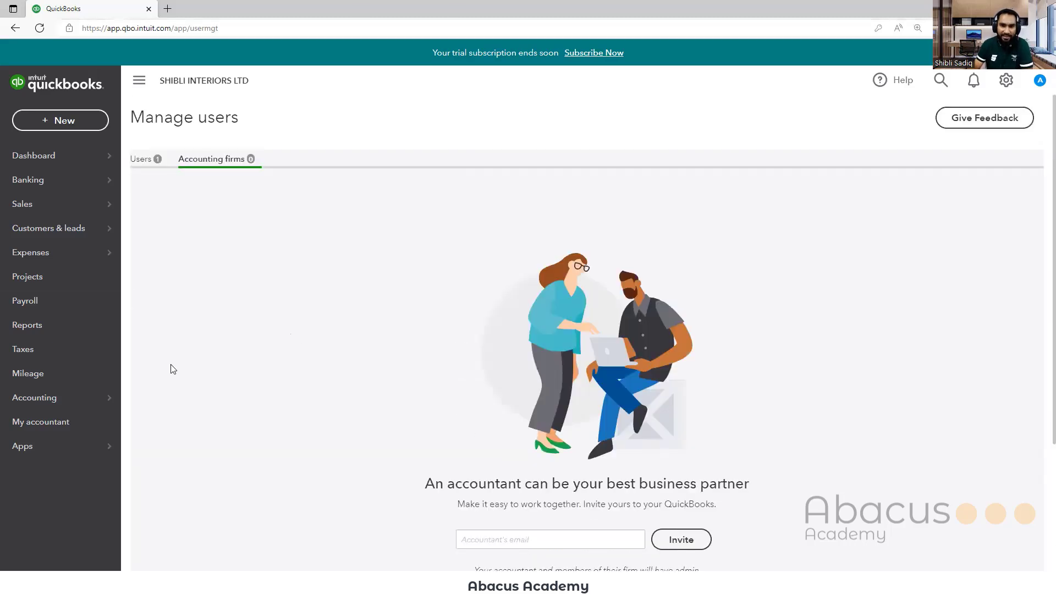
pyautogui.scroll(-3, 557, 468)
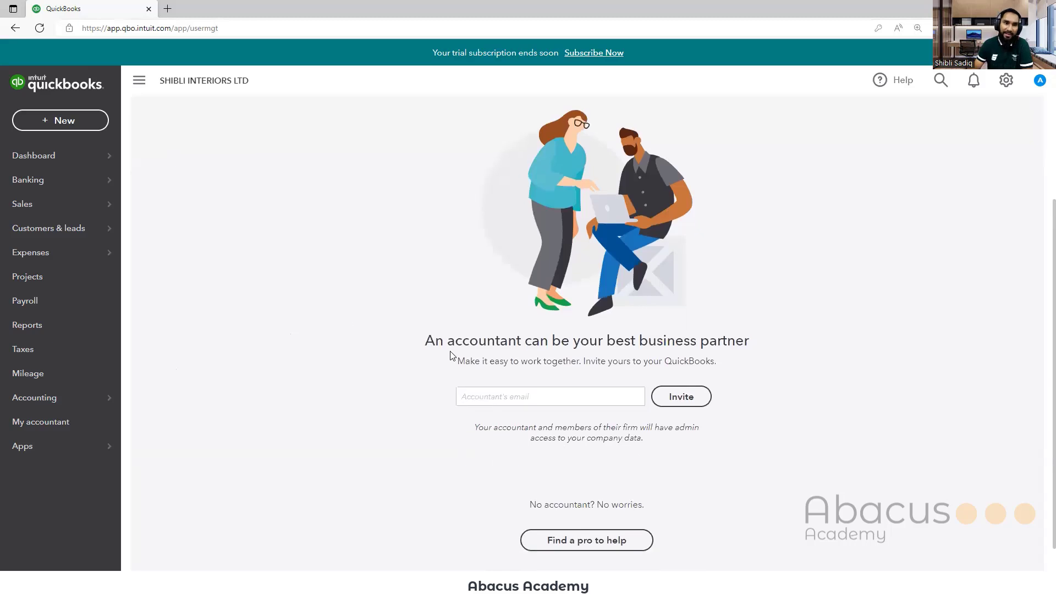
pyautogui.scroll(3, 459, 369)
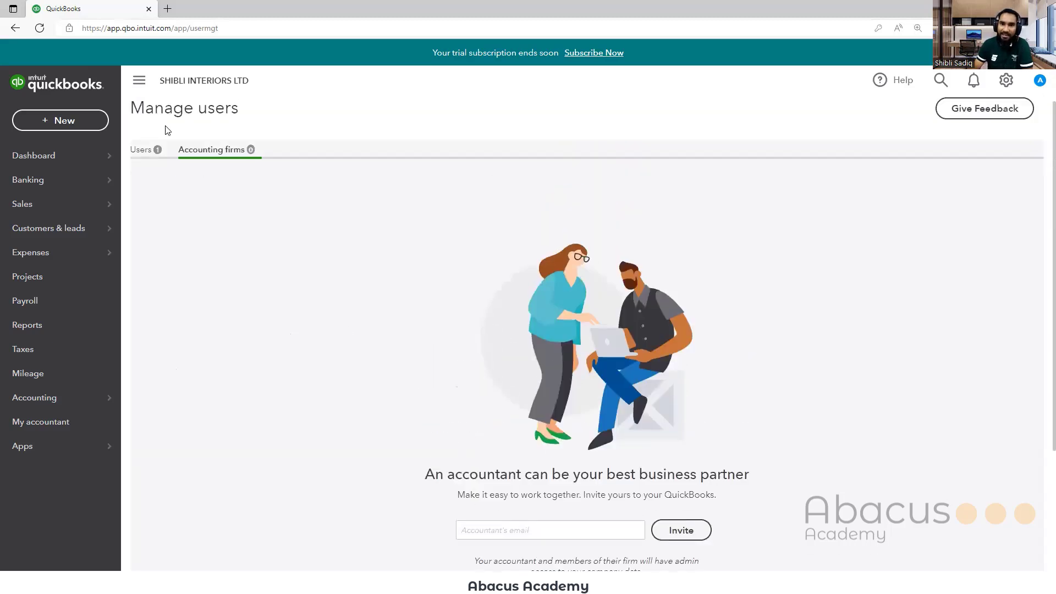
pyautogui.click(146, 161)
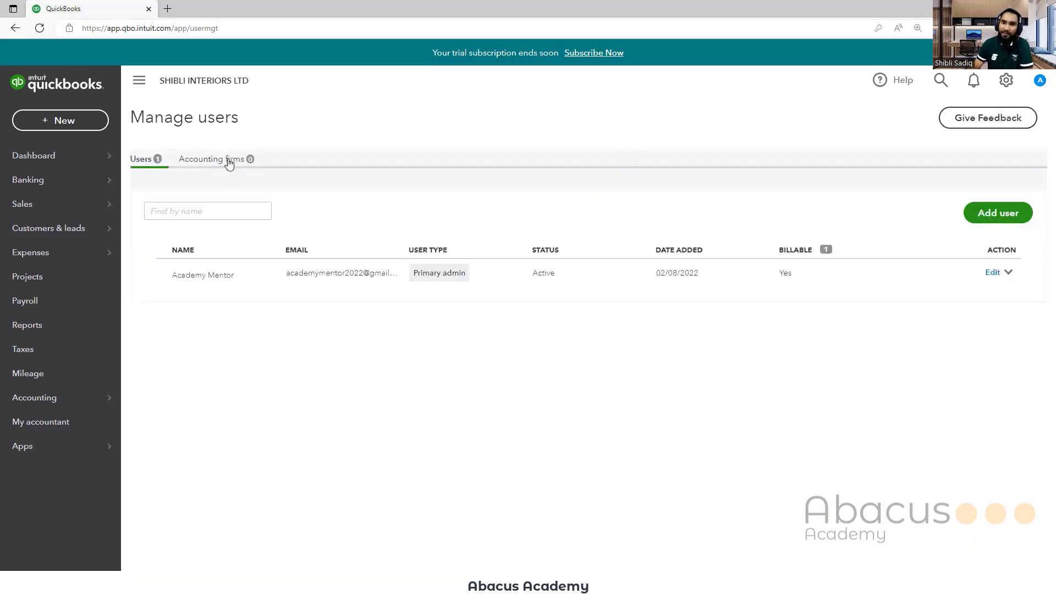
pyautogui.click(228, 163)
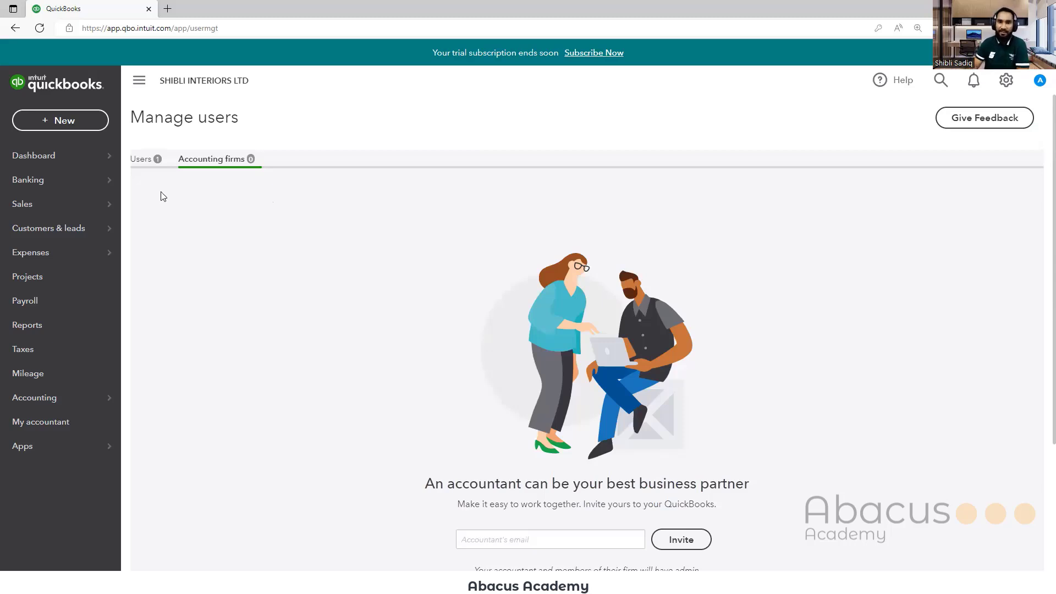
pyautogui.scroll(-3, 358, 231)
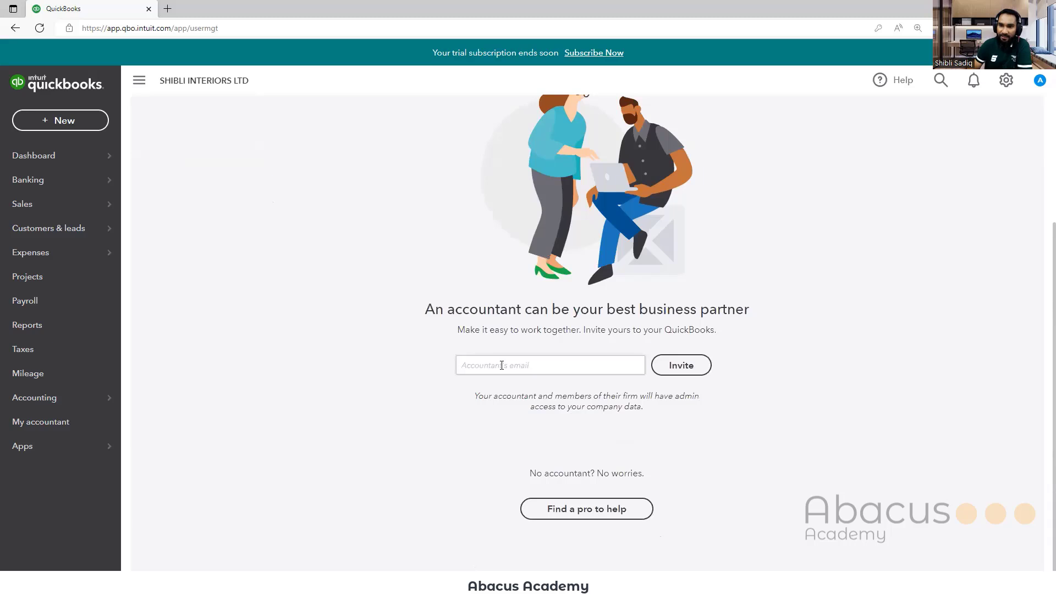
pyautogui.click(497, 365)
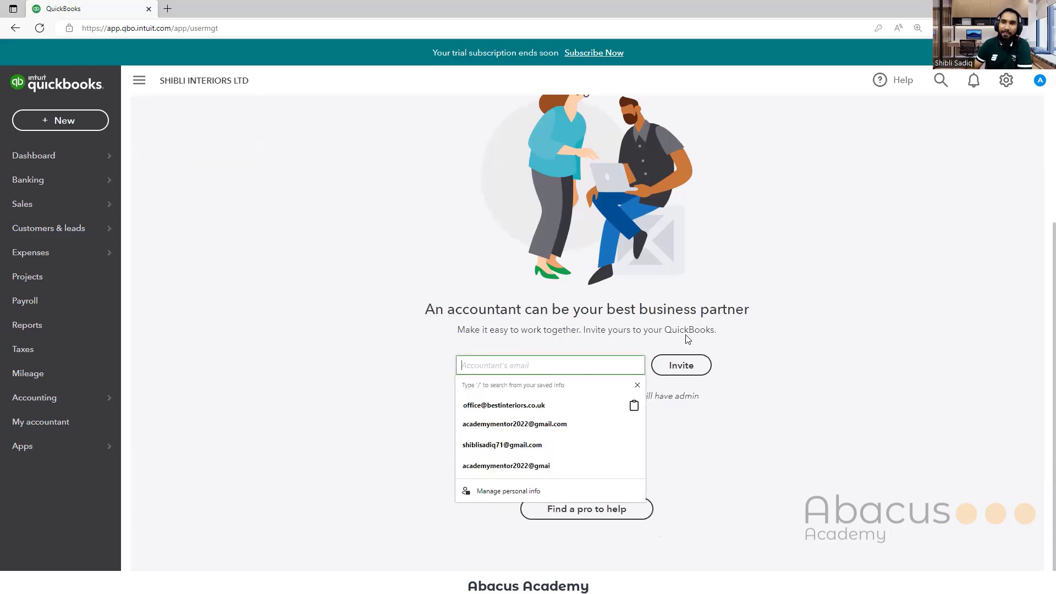
pyautogui.click(519, 460)
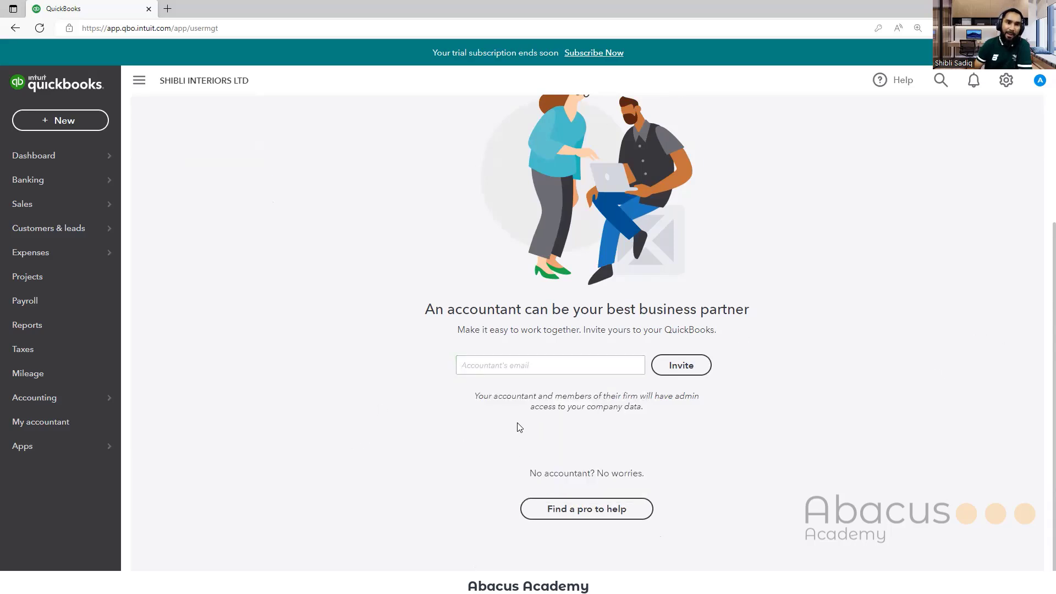
pyautogui.scroll(3, 488, 424)
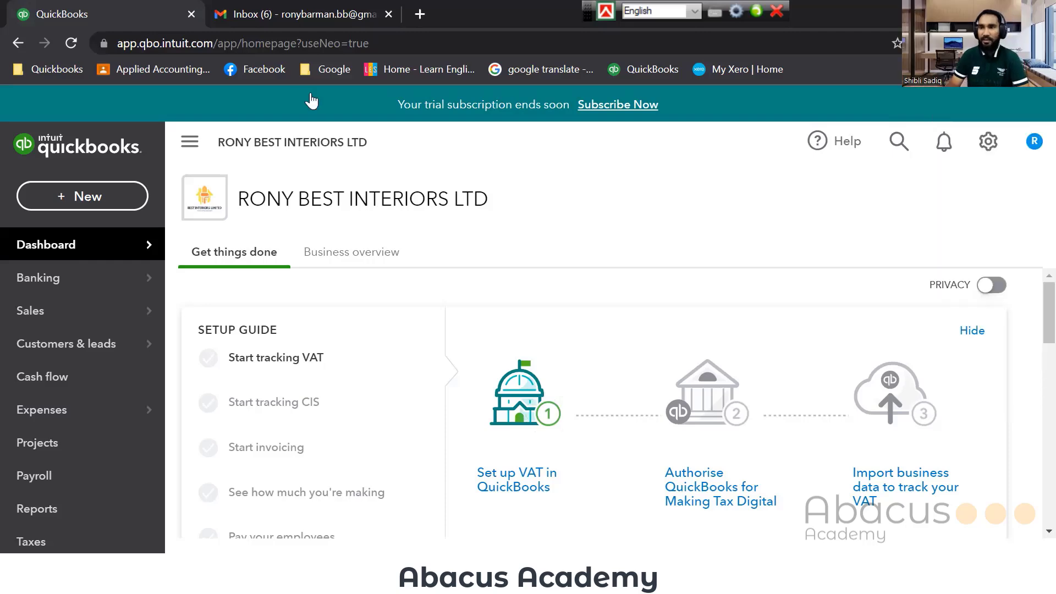
# - Switch to Gmail and accept the QuickBooks Accountant invitation in the email from SHIBLI INTERIORS LTD
pyautogui.click(300, 15)
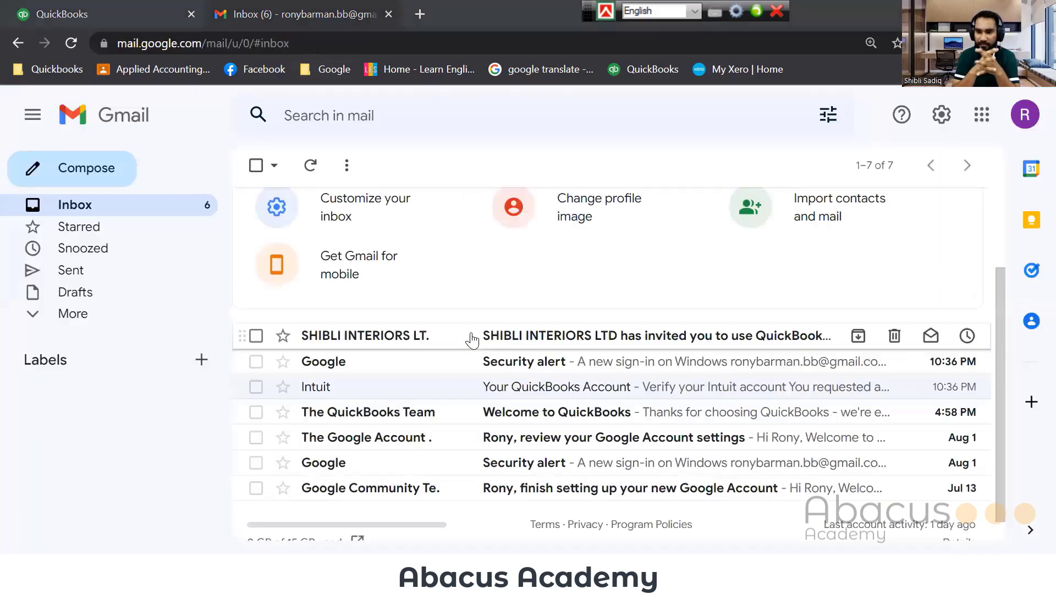
pyautogui.click(538, 337)
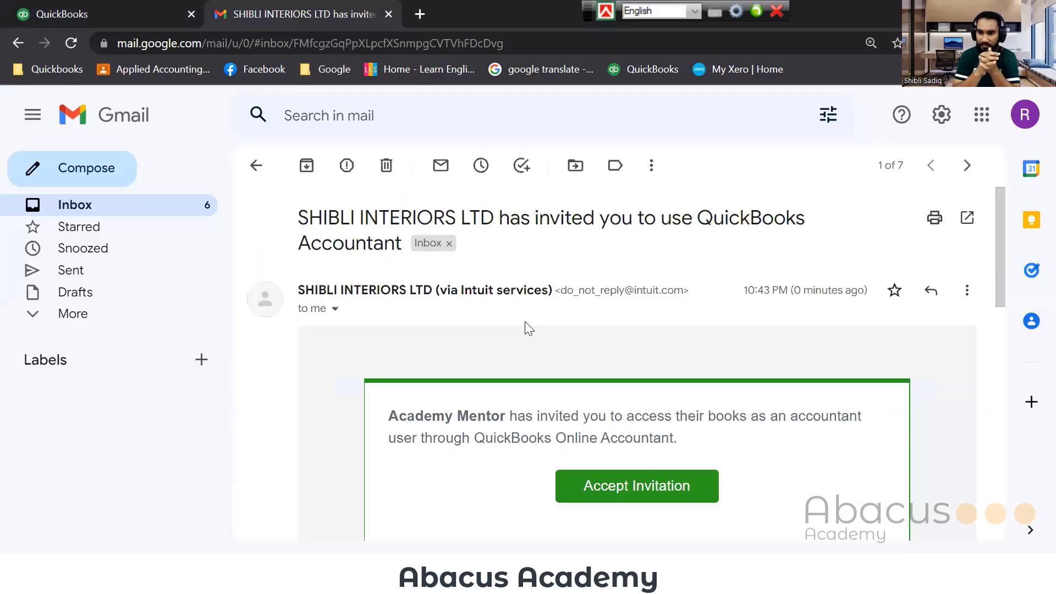
pyautogui.scroll(-3, 535, 325)
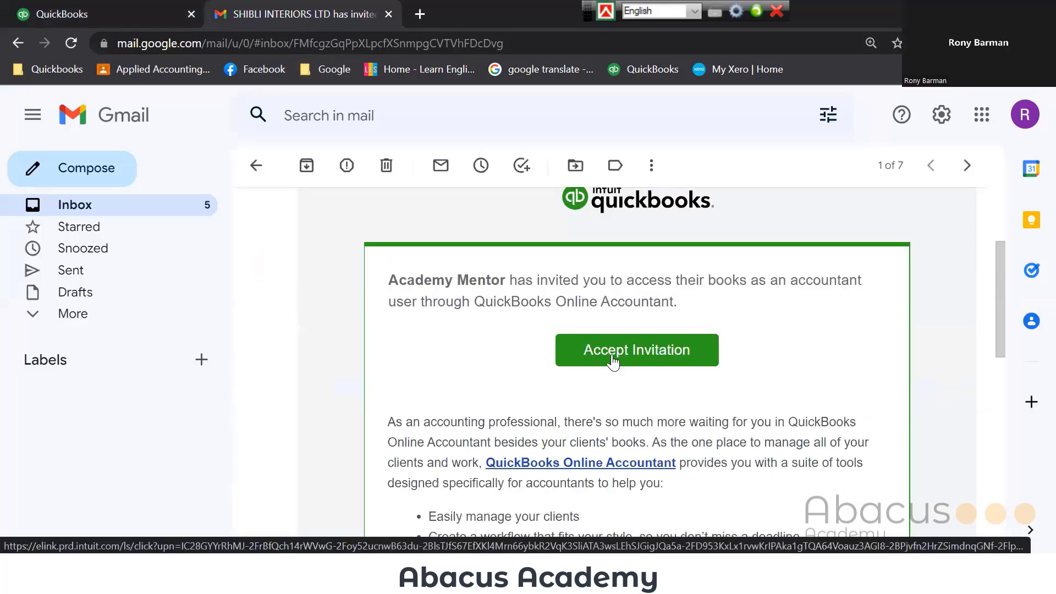
pyautogui.click(612, 354)
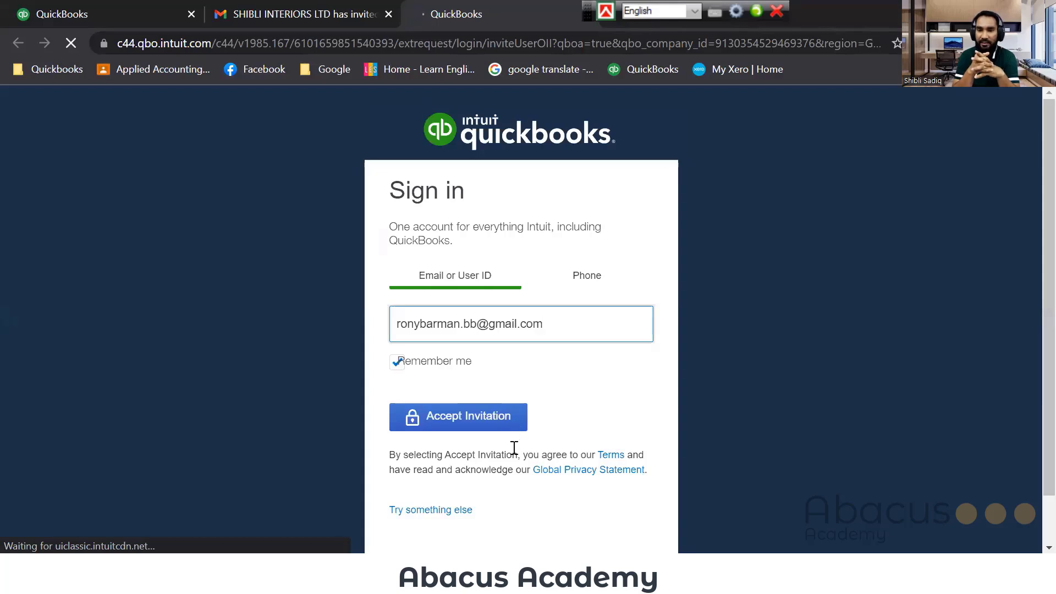
# - Accept the invitation with the prefilled sign-in email, pass the reCAPTCHA check and submit the account password
pyautogui.click(488, 424)
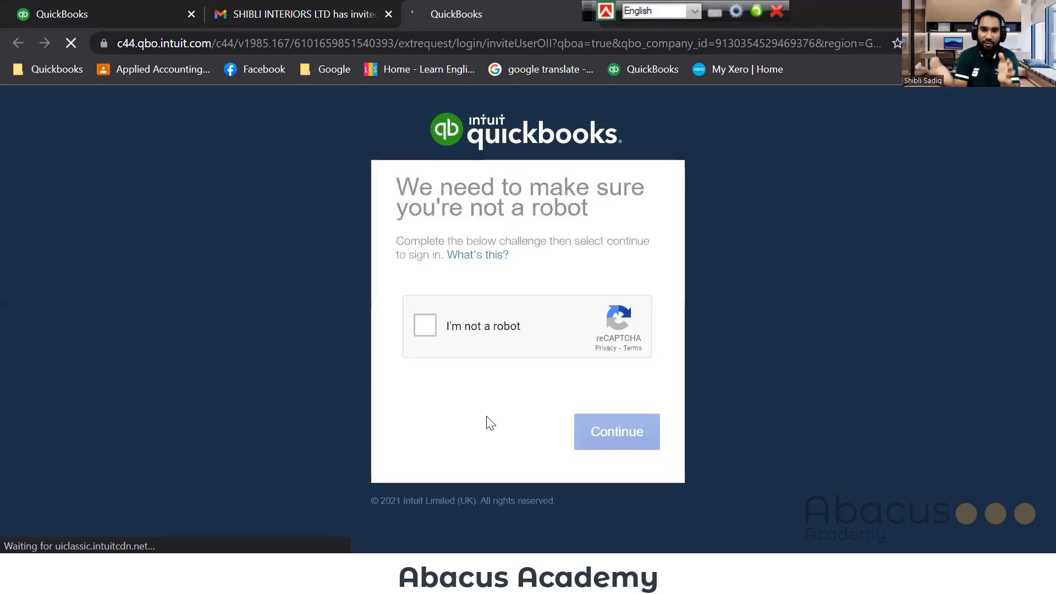
pyautogui.click(429, 325)
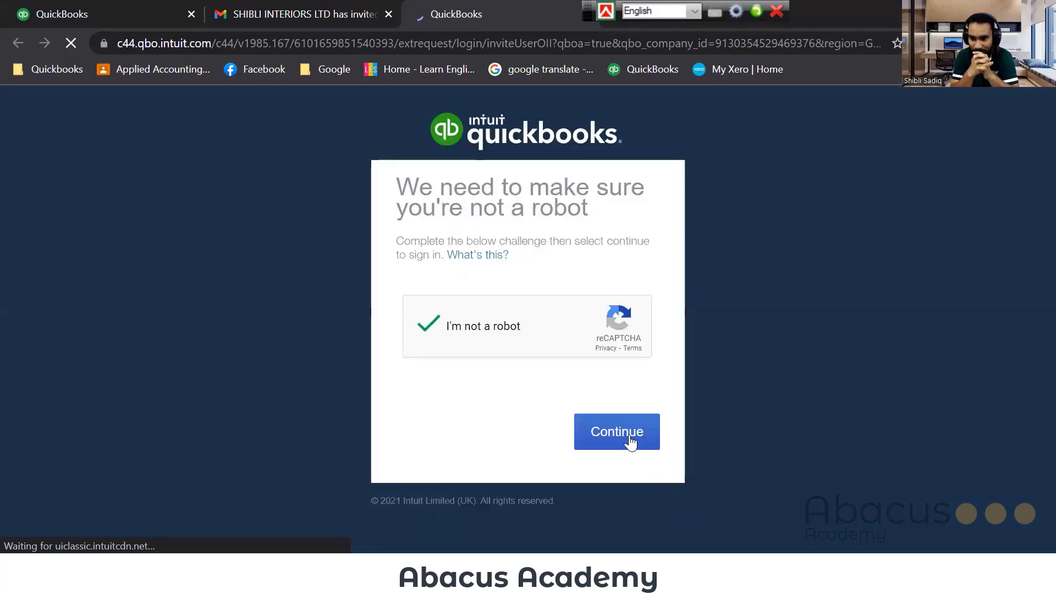
pyautogui.click(629, 432)
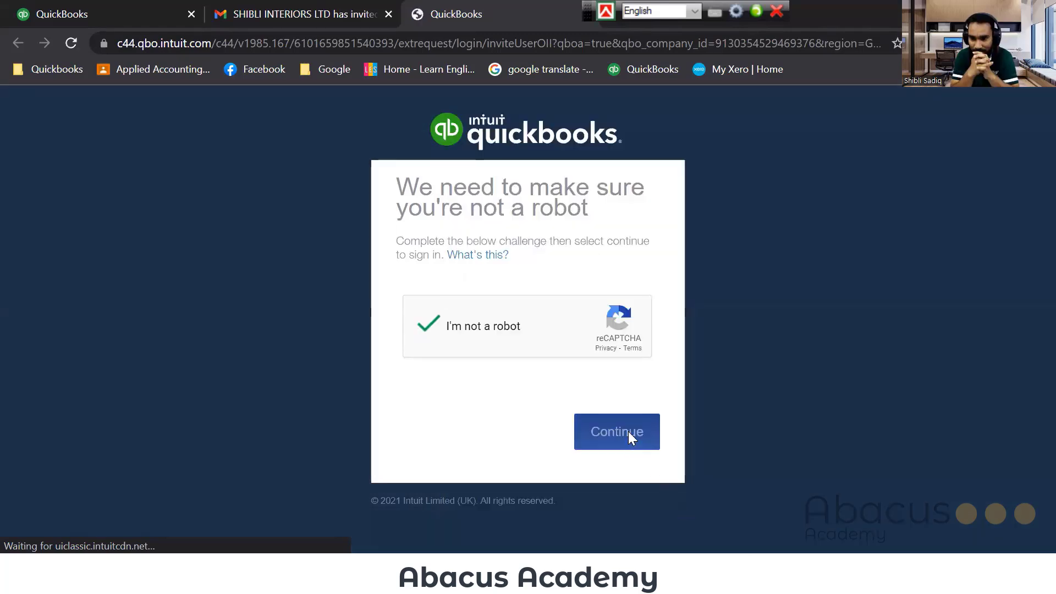
pyautogui.write('********')
pyautogui.press('Return')
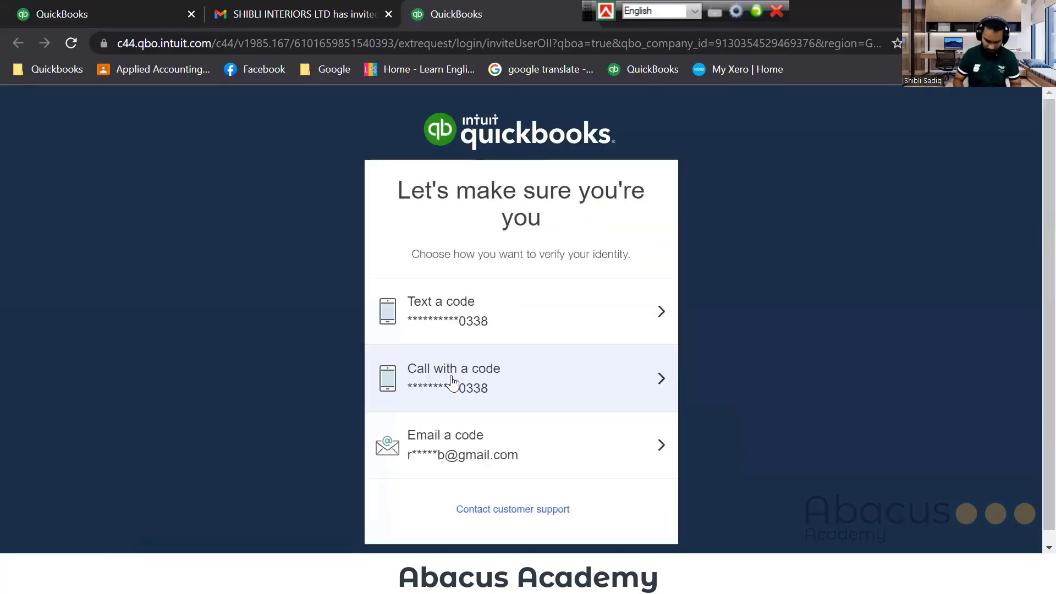
# - Request the identity verification code by email and open Intuit's message in the Gmail inbox
pyautogui.click(493, 448)
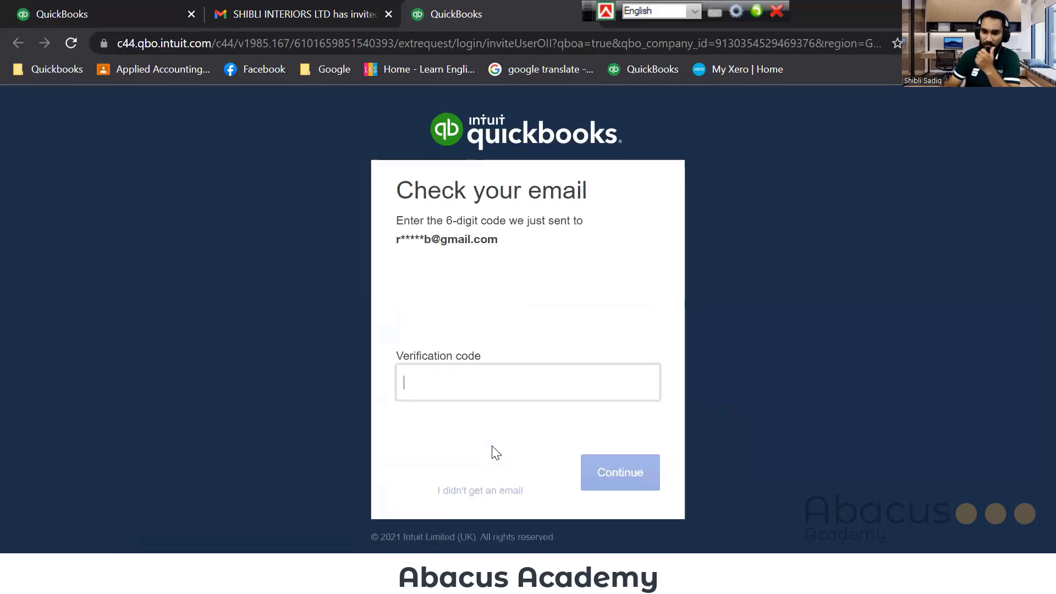
pyautogui.click(305, 16)
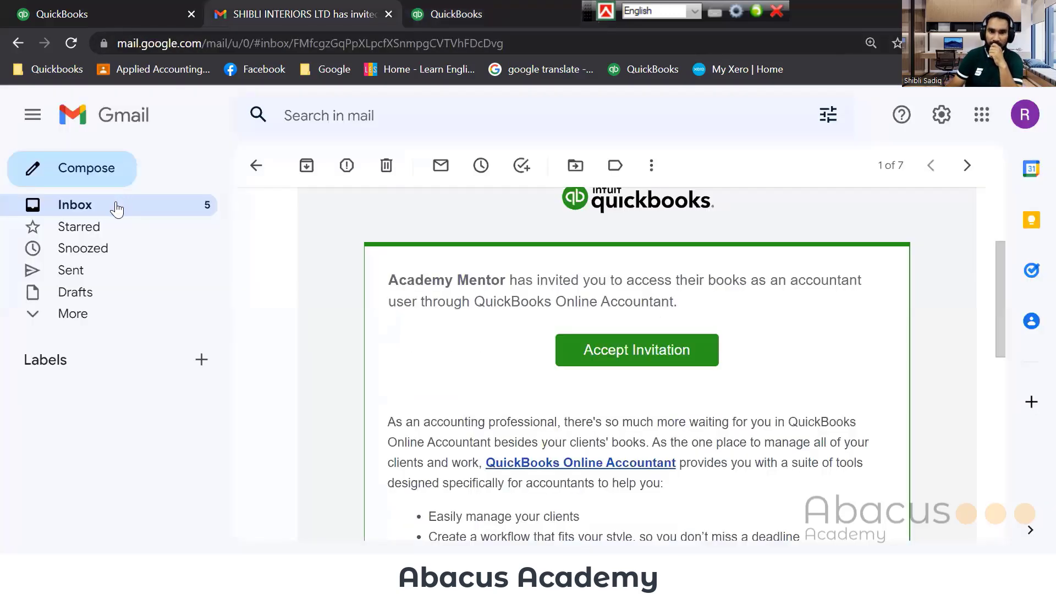
pyautogui.click(131, 204)
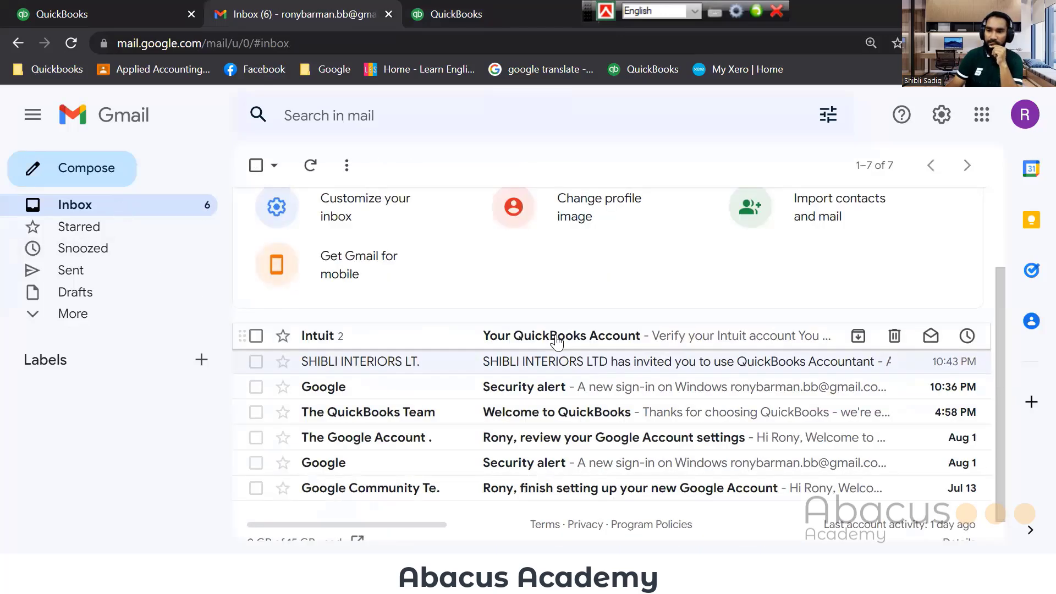
pyautogui.click(557, 340)
pyautogui.scroll(-5, 562, 385)
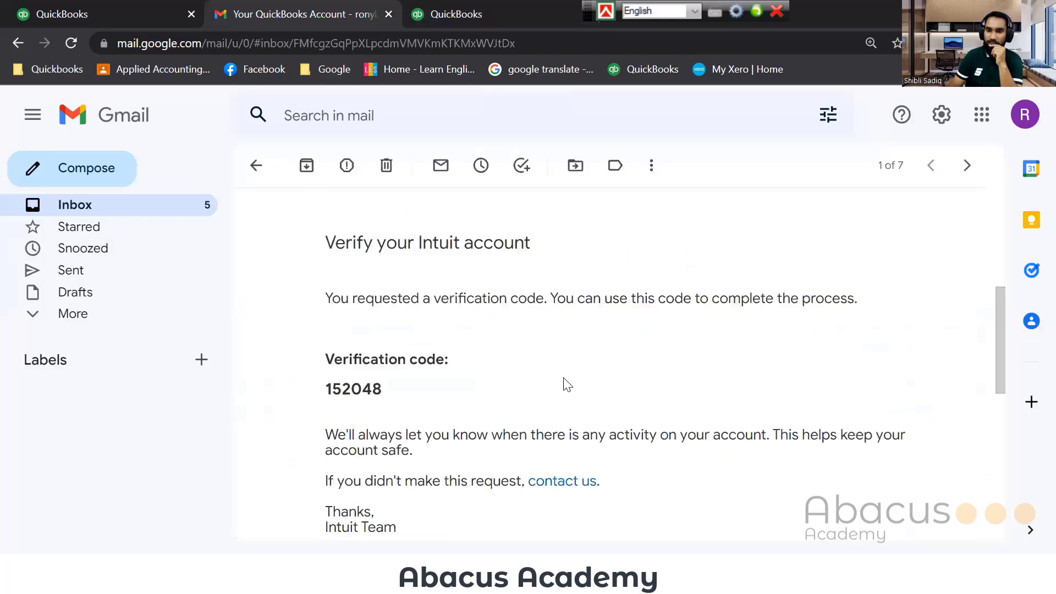
pyautogui.doubleClick(328, 389)
pyautogui.hotkey('ctrl', 'c')
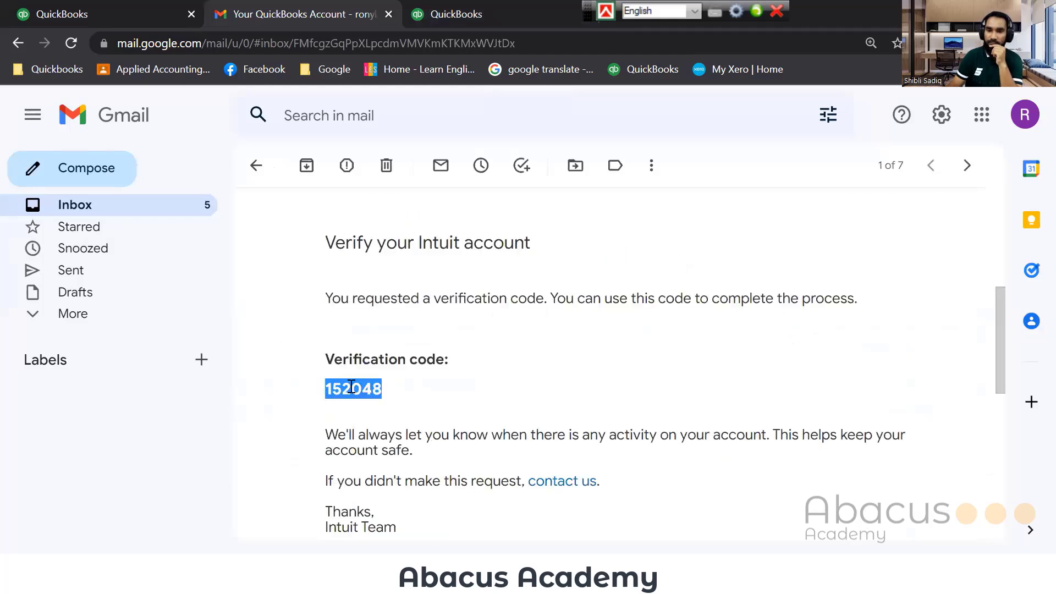
pyautogui.rightClick(378, 397)
pyautogui.click(380, 402)
pyautogui.click(519, 24)
pyautogui.hotkey('ctrl', 'v')
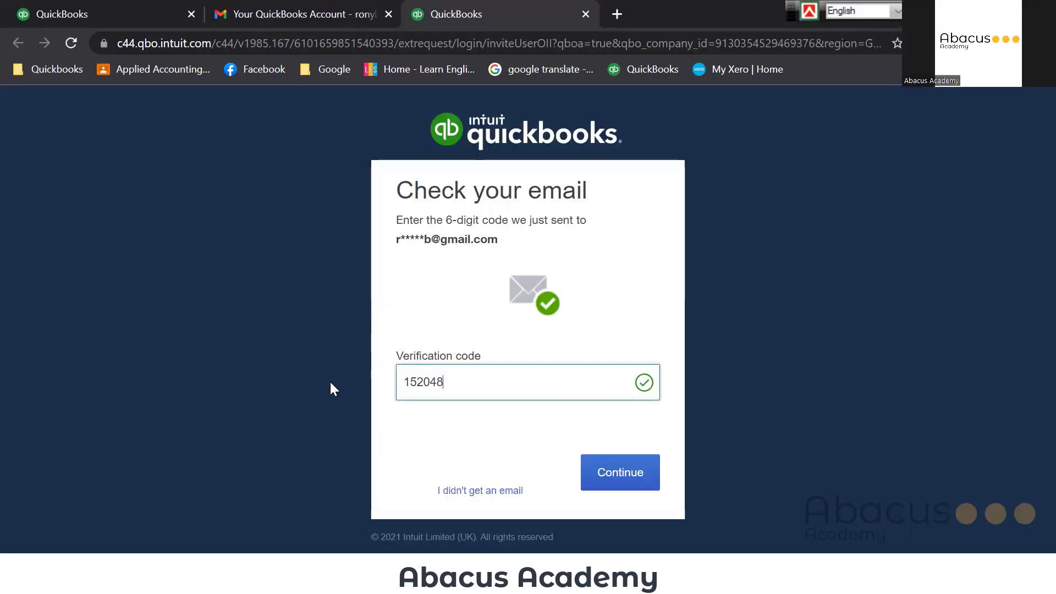
pyautogui.click(618, 476)
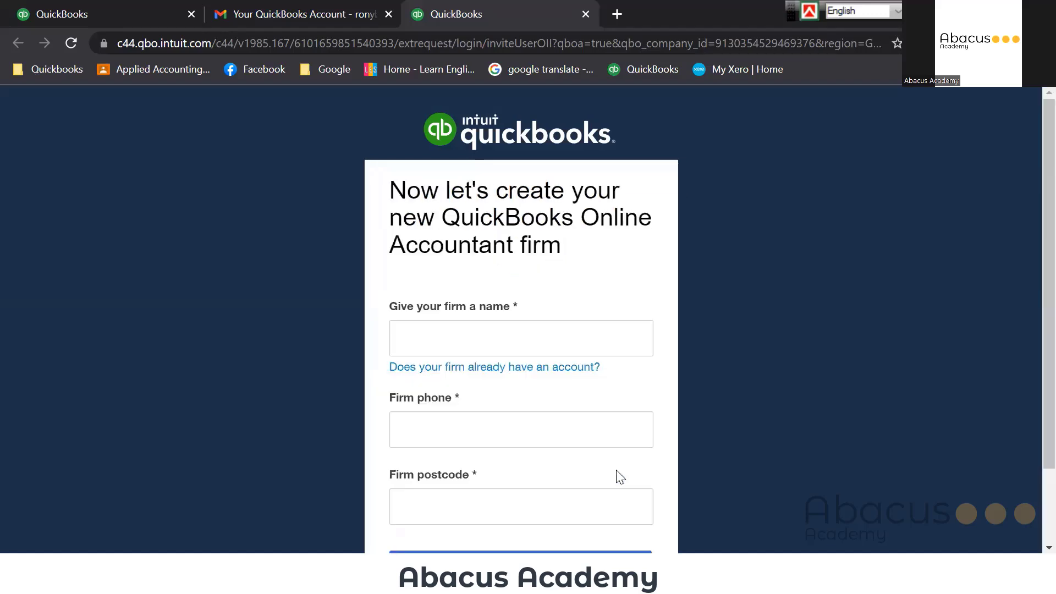
pyautogui.scroll(-2, 582, 337)
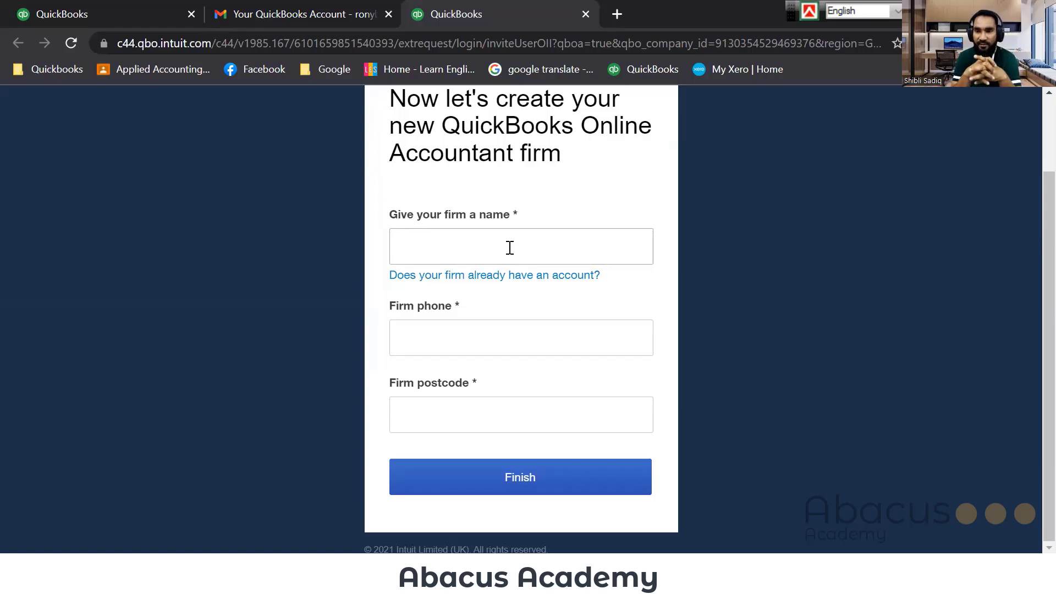
# - Enter Rony Accounting Firm as the name of the new QuickBooks Online Accountant firm
pyautogui.write('Rony Accounting Firm')
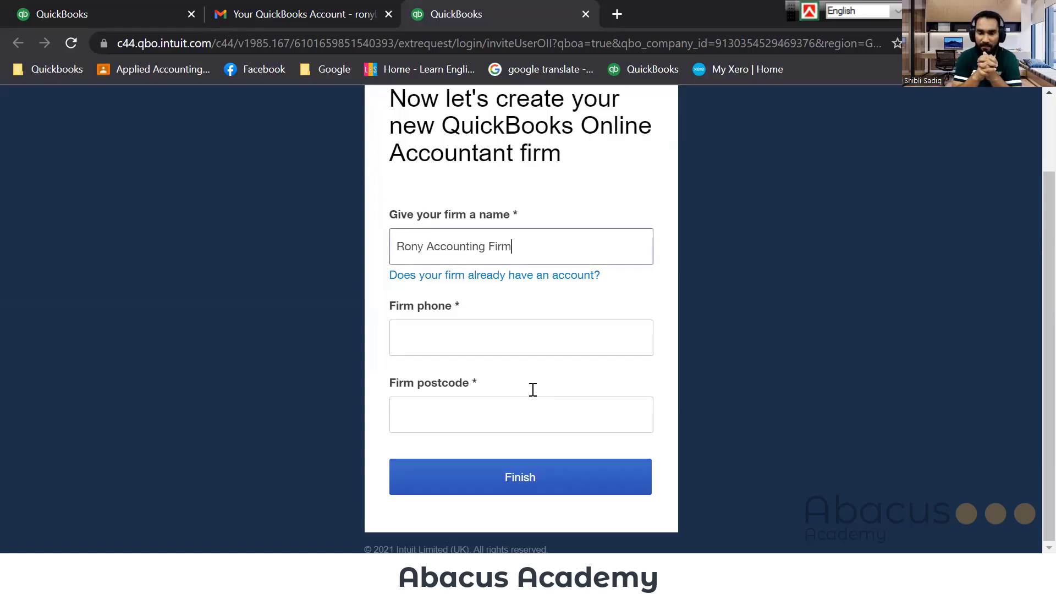
pyautogui.click(467, 337)
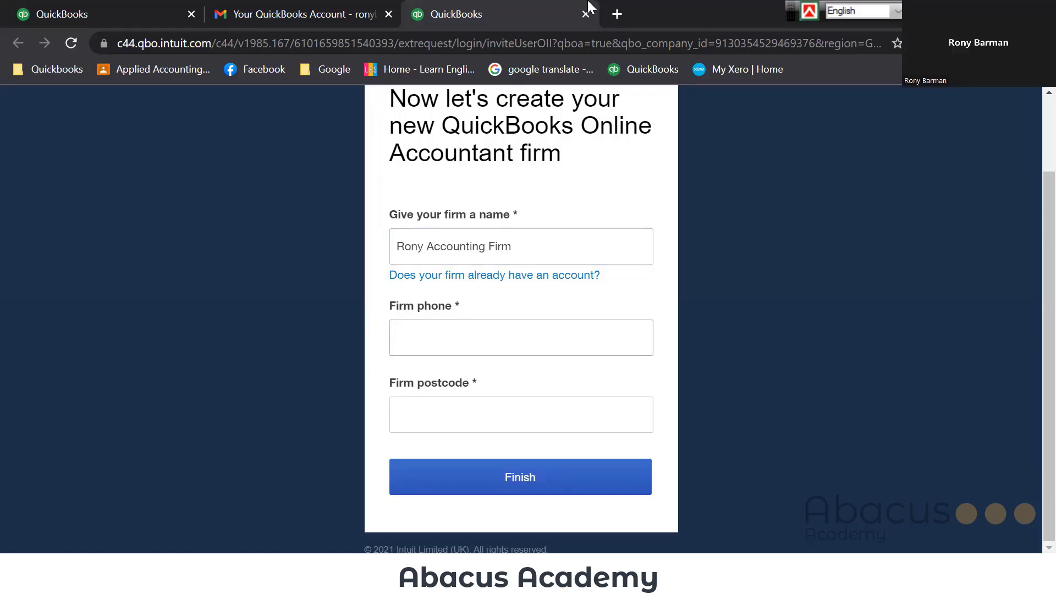
# - Search Google for "uk phone no generator" in a new tab and open the Ofcom number generator result
pyautogui.click(621, 12)
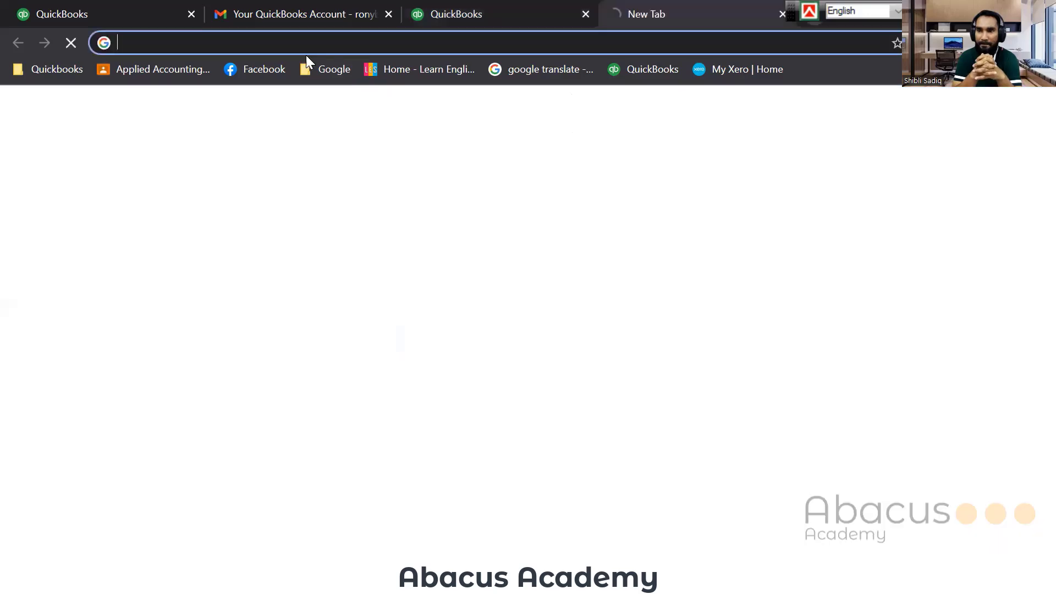
pyautogui.write('uk')
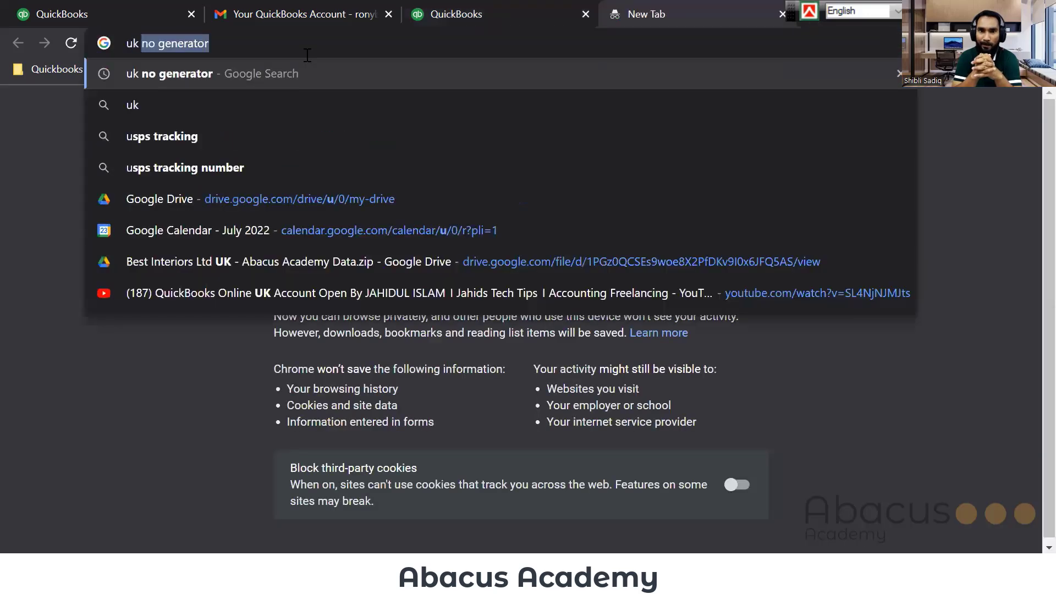
pyautogui.write(' phone no generator')
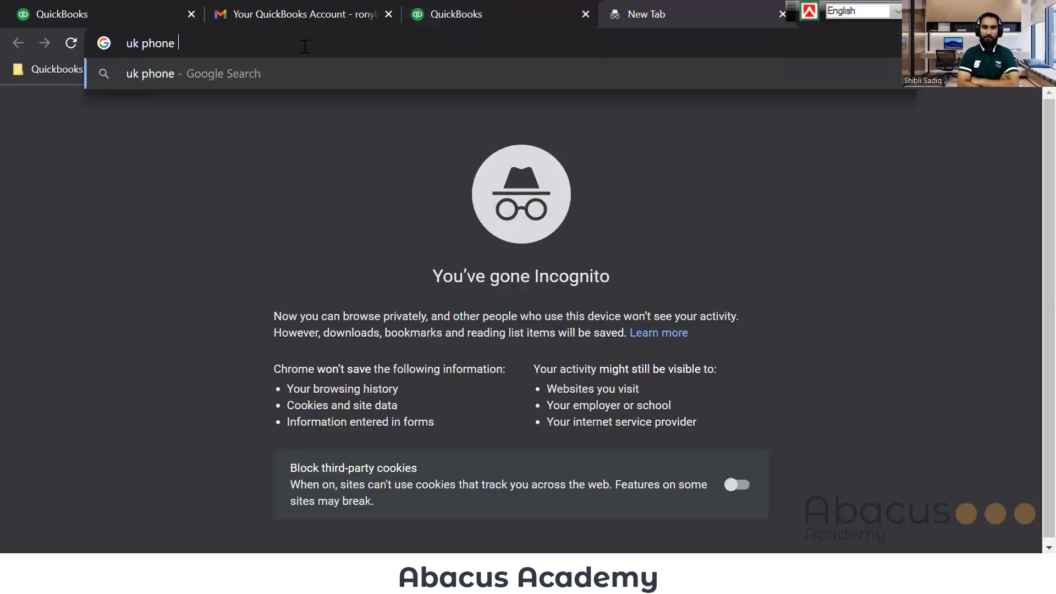
pyautogui.press('Return')
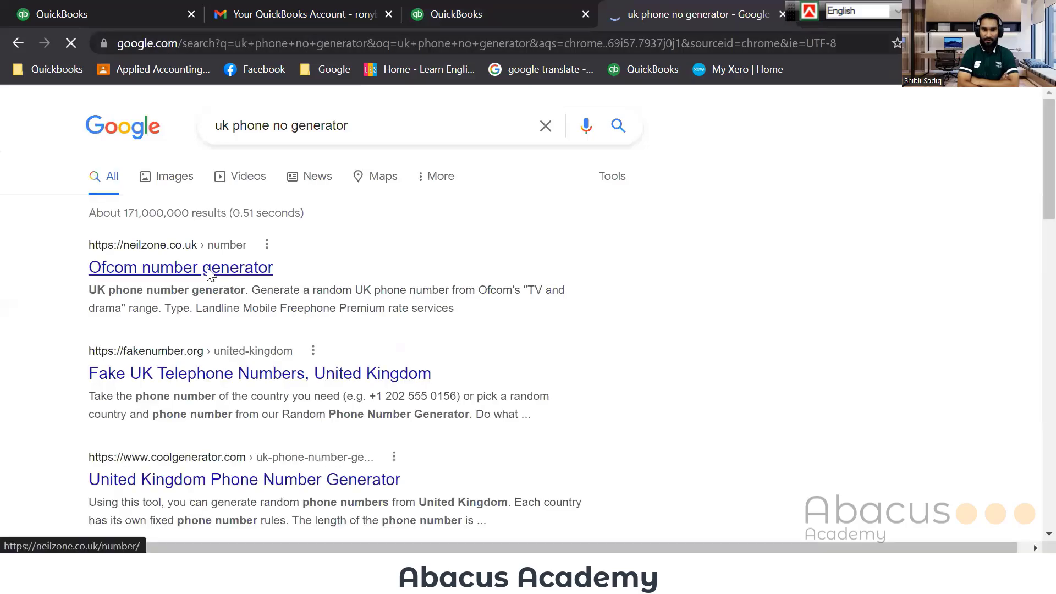
pyautogui.click(217, 279)
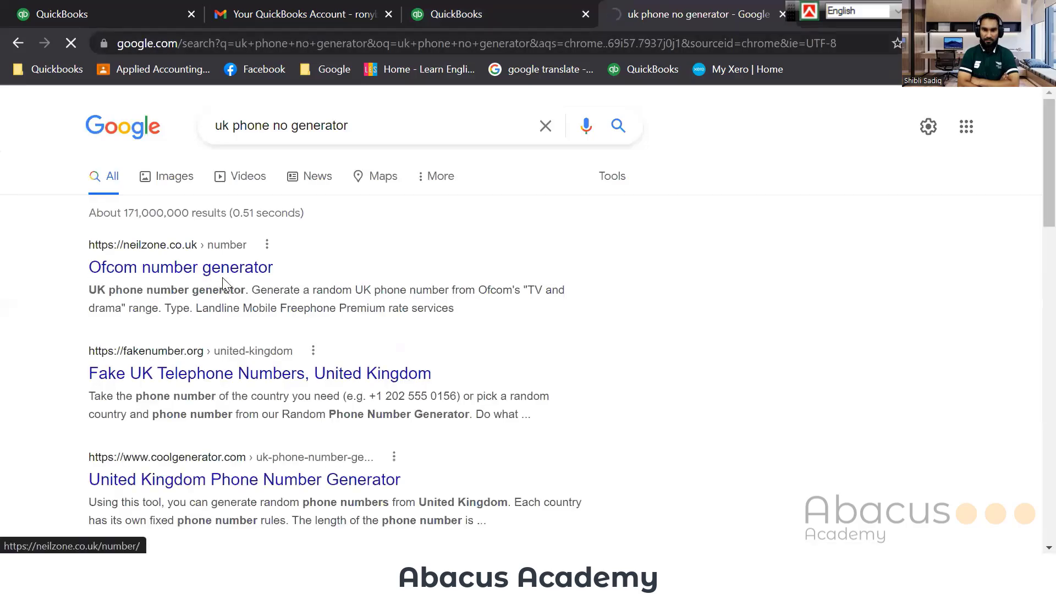
# - Generate a random UK landline number for any region and copy its international version
pyautogui.scroll(-1, 240, 282)
pyautogui.scroll(-1, 241, 282)
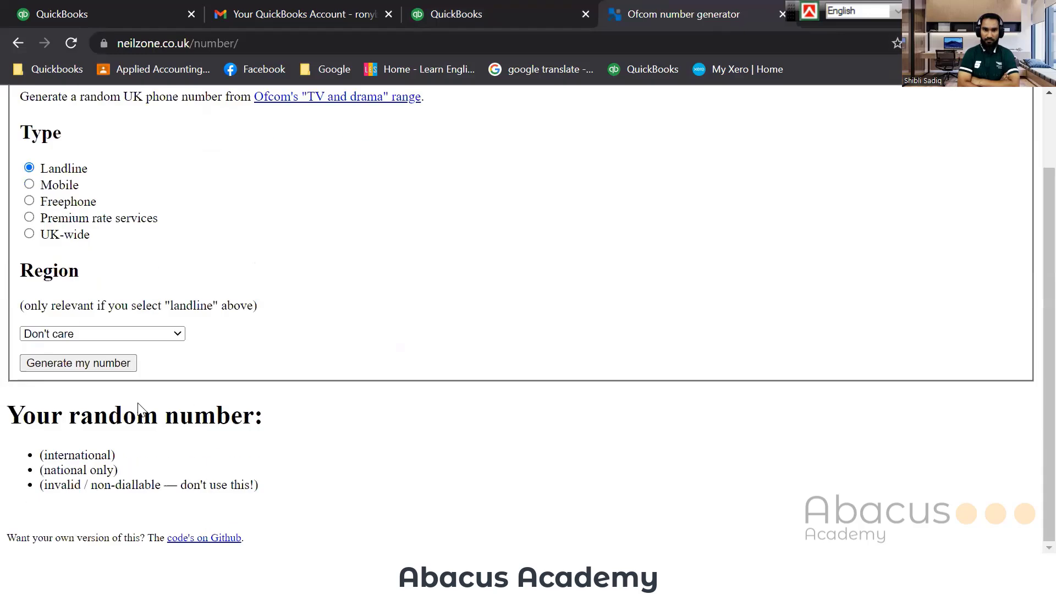
pyautogui.click(77, 365)
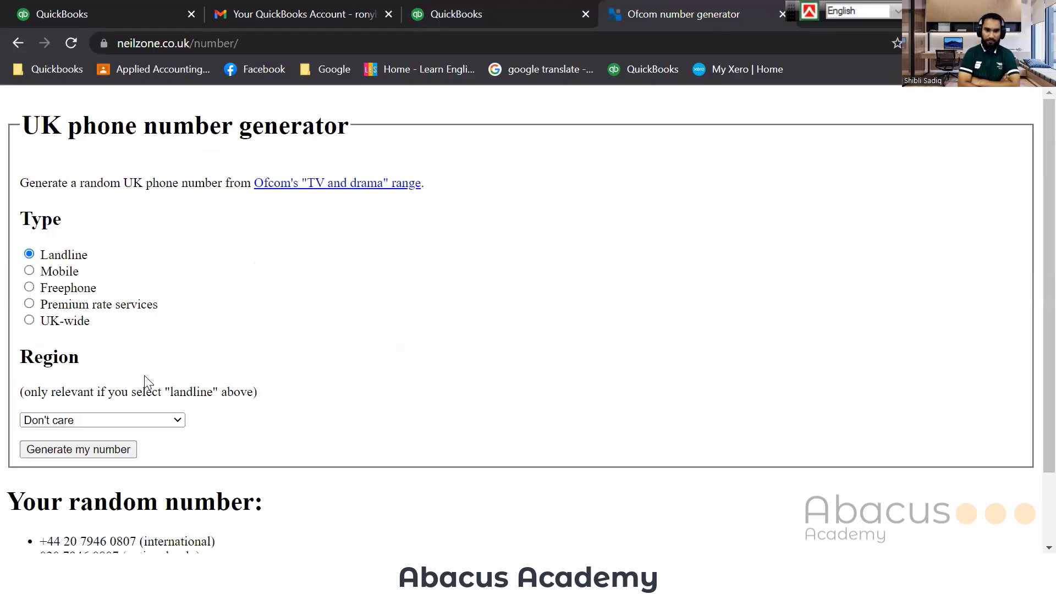
pyautogui.scroll(-2, 145, 375)
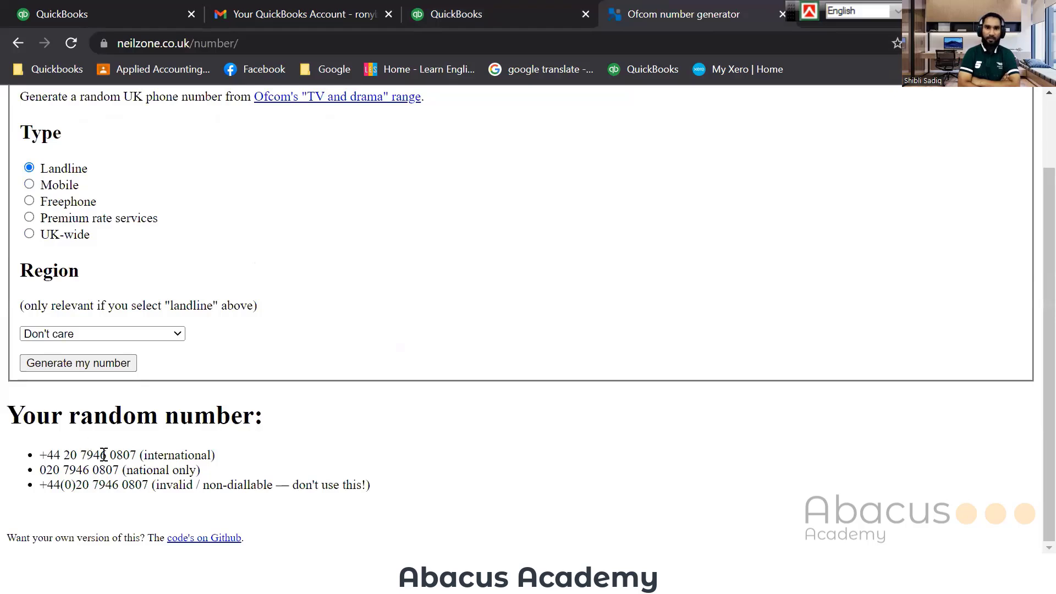
pyautogui.moveTo(136, 456); pyautogui.dragTo(31, 461)
pyautogui.hotkey('ctrl', 'c')
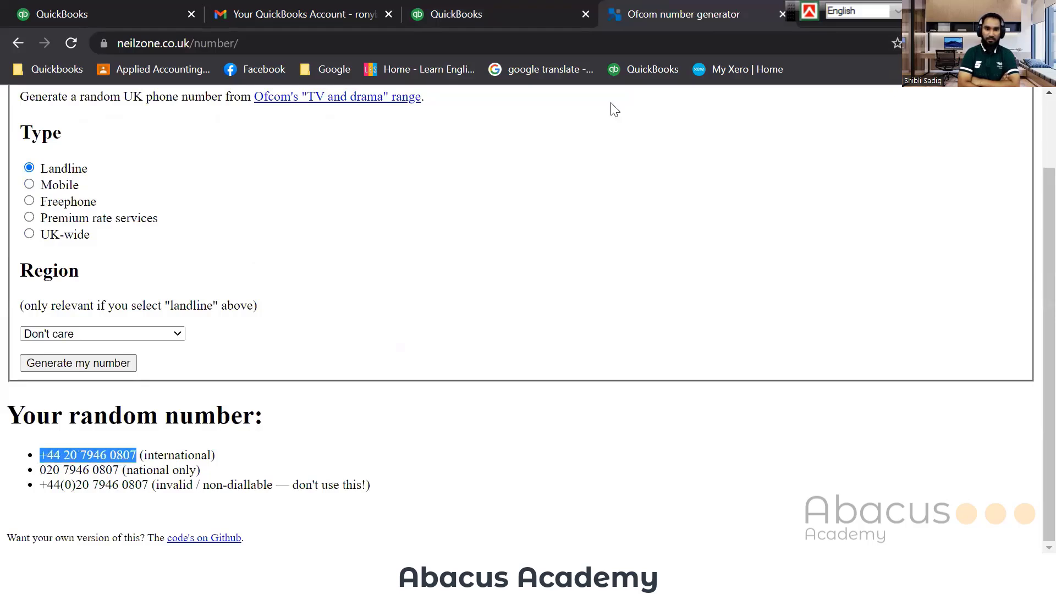
# - Back in the QuickBooks firm form, paste the copied firm phone number, enter the firm postcode and submit the form
pyautogui.click(456, 14)
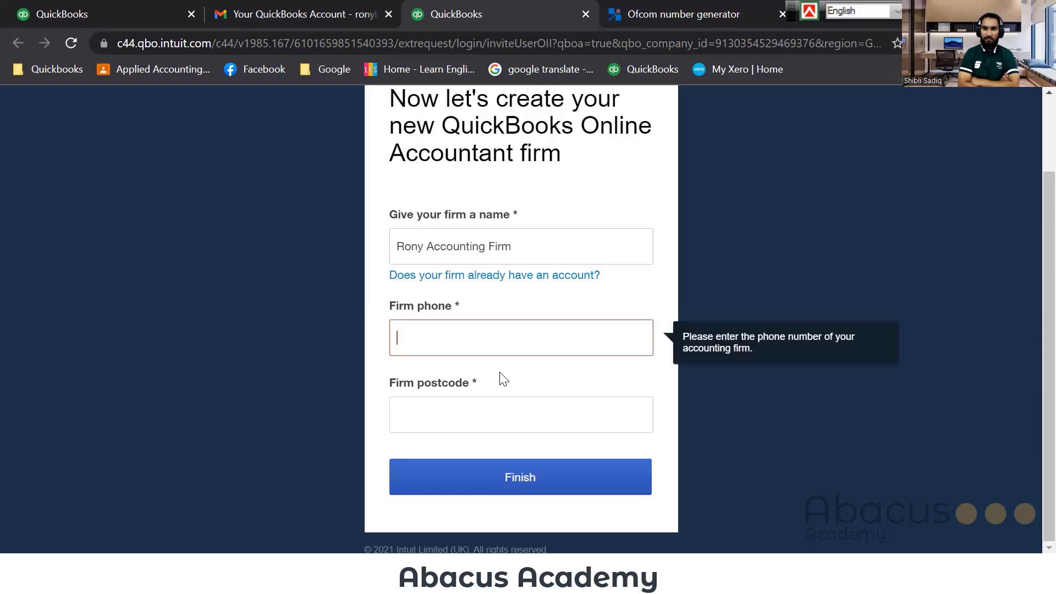
pyautogui.hotkey('ctrl', 'v')
pyautogui.click(513, 418)
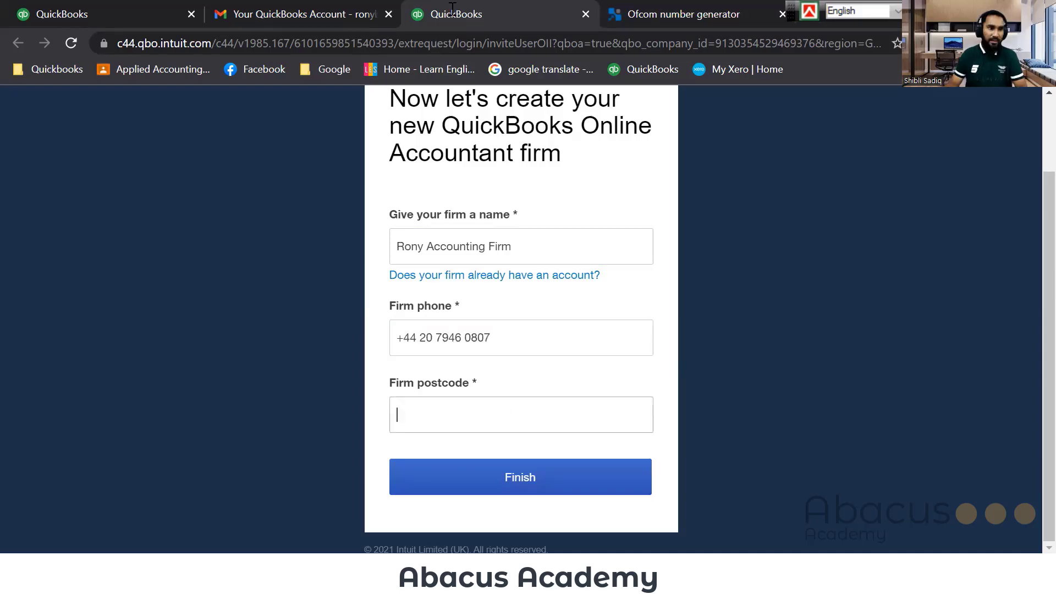
pyautogui.write('SM6 7LE')
pyautogui.click(511, 484)
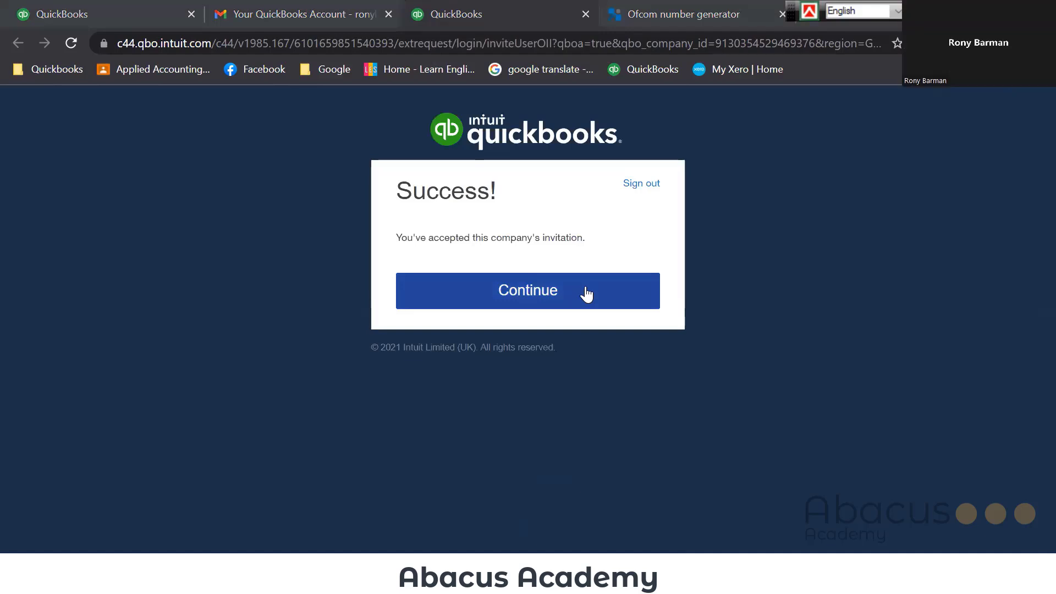
# - Continue from the accepted invitation, open the accountant company and dismiss the offer to import clients
pyautogui.click(586, 294)
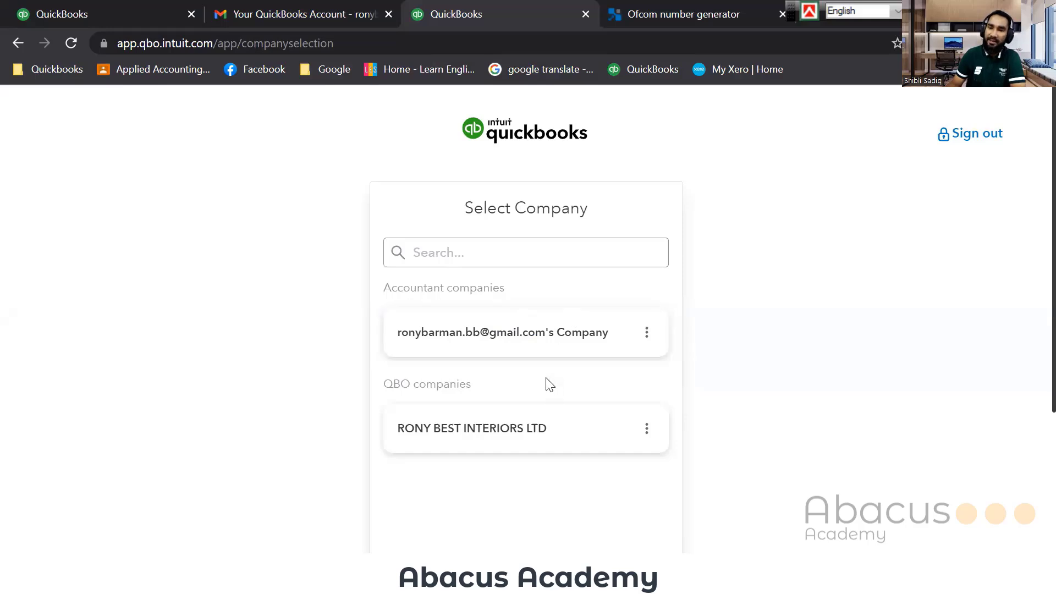
pyautogui.click(540, 340)
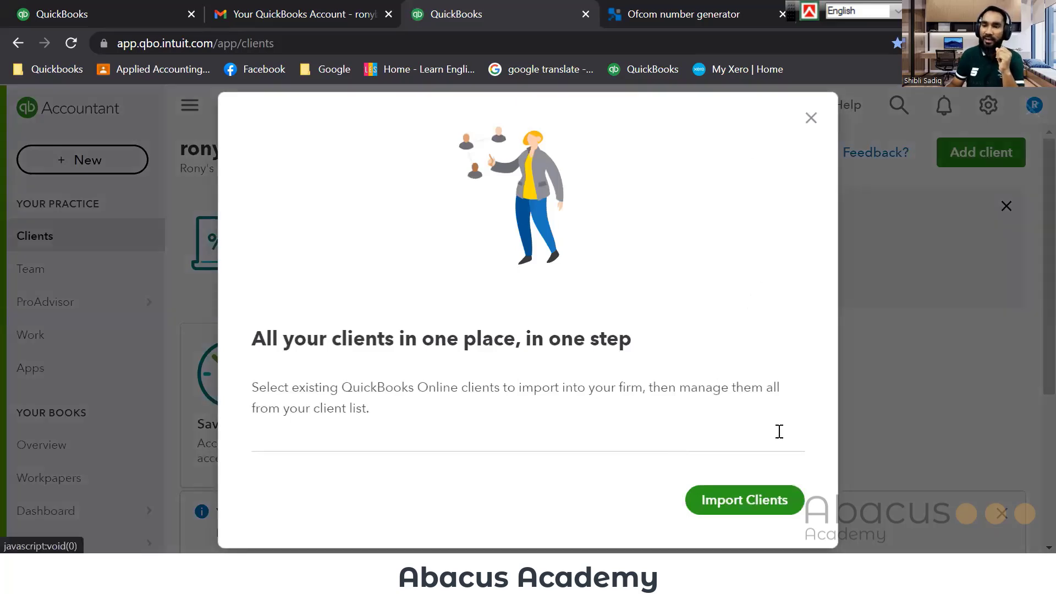
pyautogui.moveTo(735, 159); pyautogui.dragTo(743, 227)
pyautogui.click(759, 255)
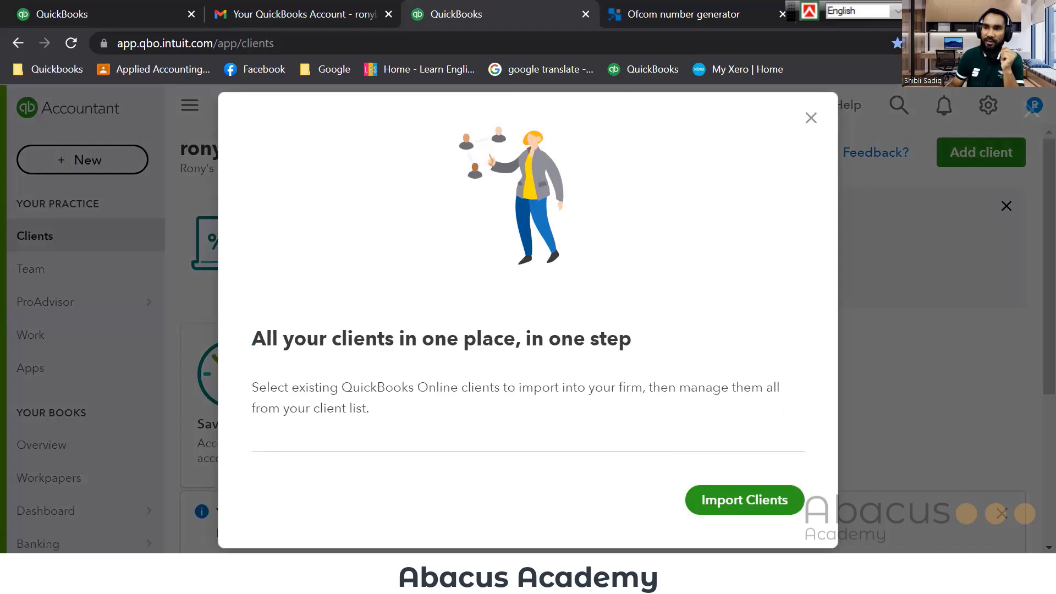
pyautogui.click(811, 118)
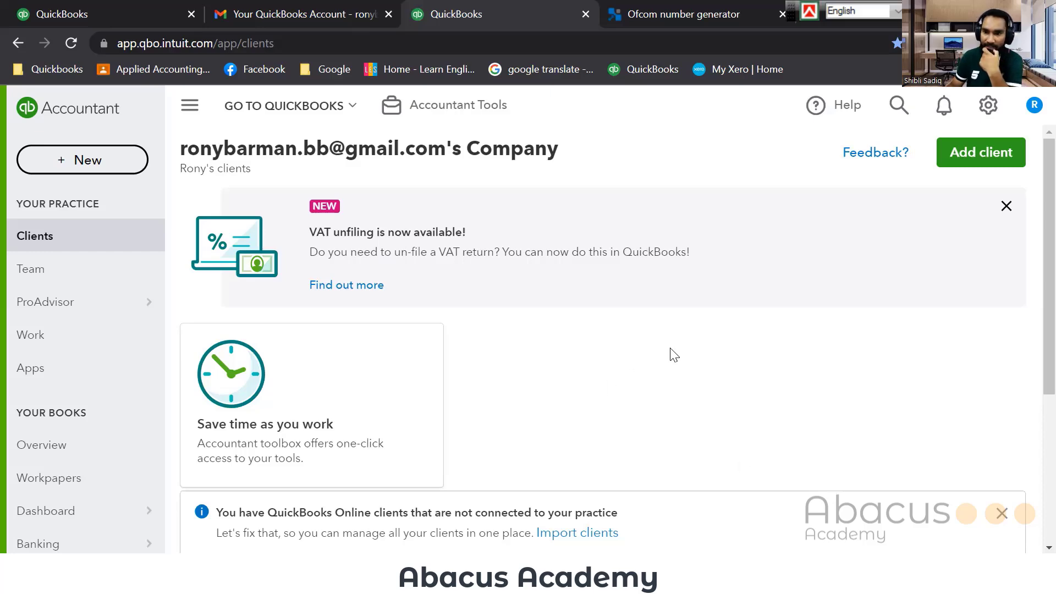
# - Open the client SHIBLI INTERIORS LTD from the client list and enter its QuickBooks company
pyautogui.hotkey('ctrl', '-')
pyautogui.hotkey('ctrl', '-')
pyautogui.hotkey('ctrl', '-')
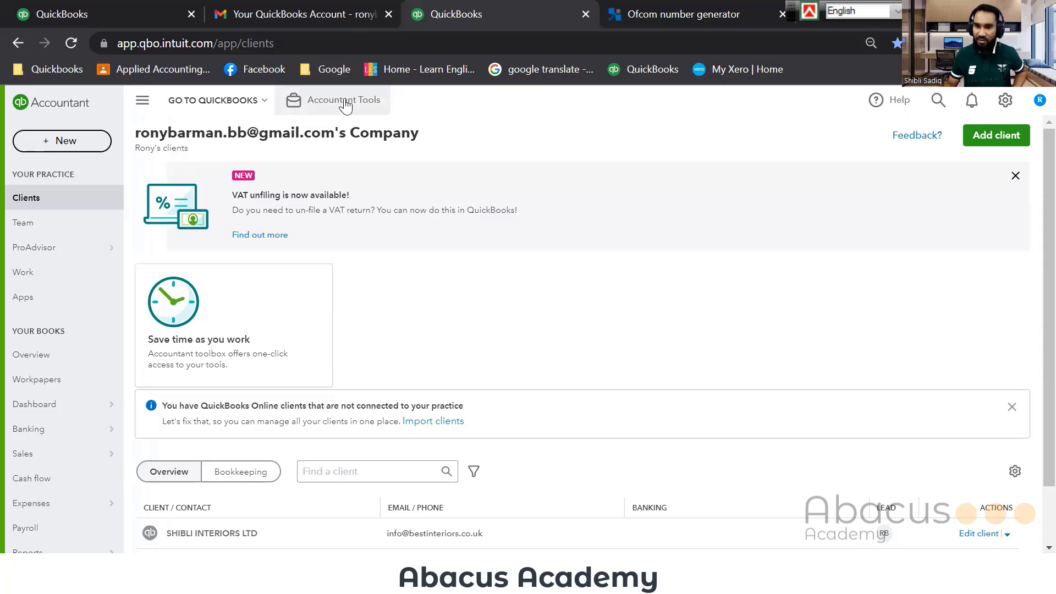
pyautogui.scroll(-2, 389, 260)
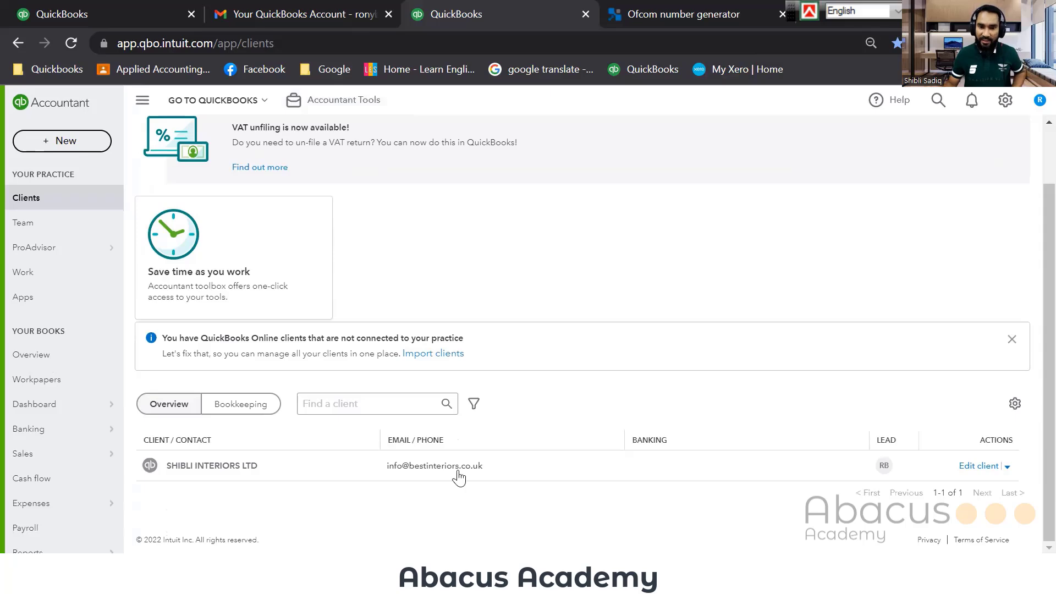
pyautogui.click(237, 467)
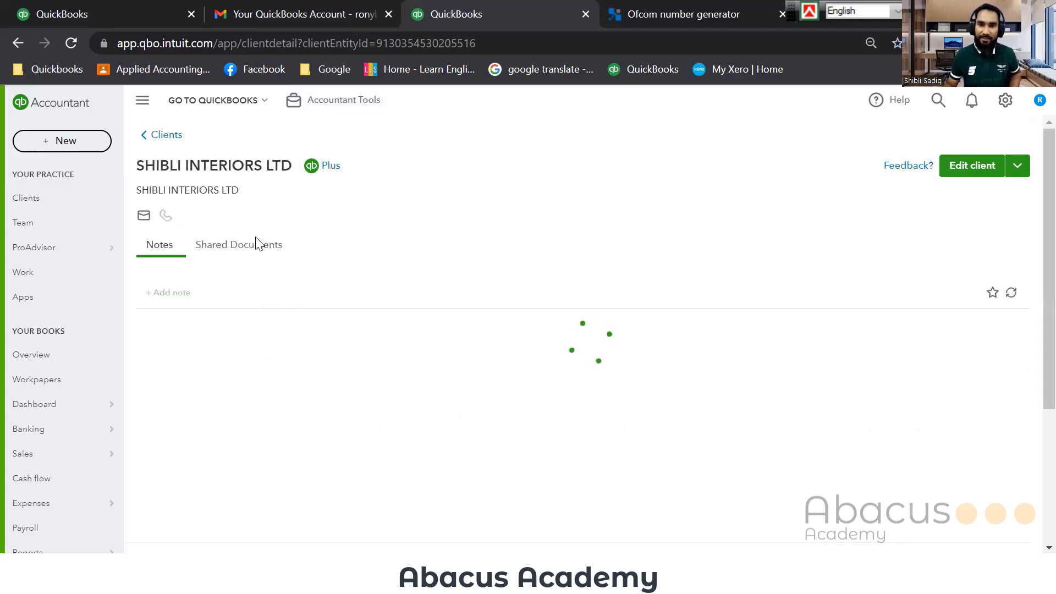
pyautogui.click(330, 166)
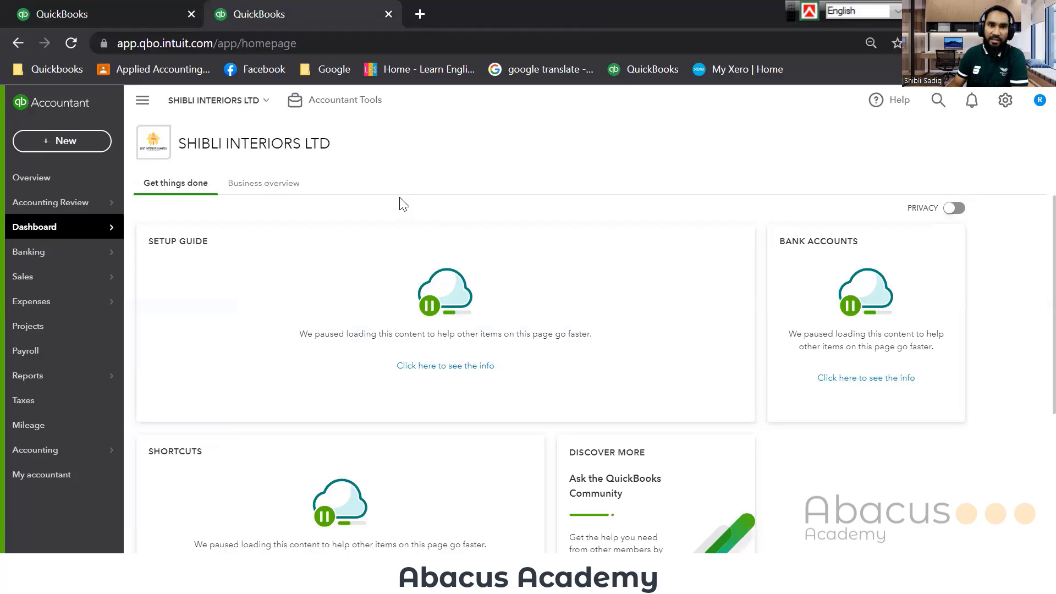
# - Close the extra QuickBooks tab and the Account and Settings page to return to the SHIBLI INTERIORS LTD dashboard
pyautogui.rightClick(393, 159)
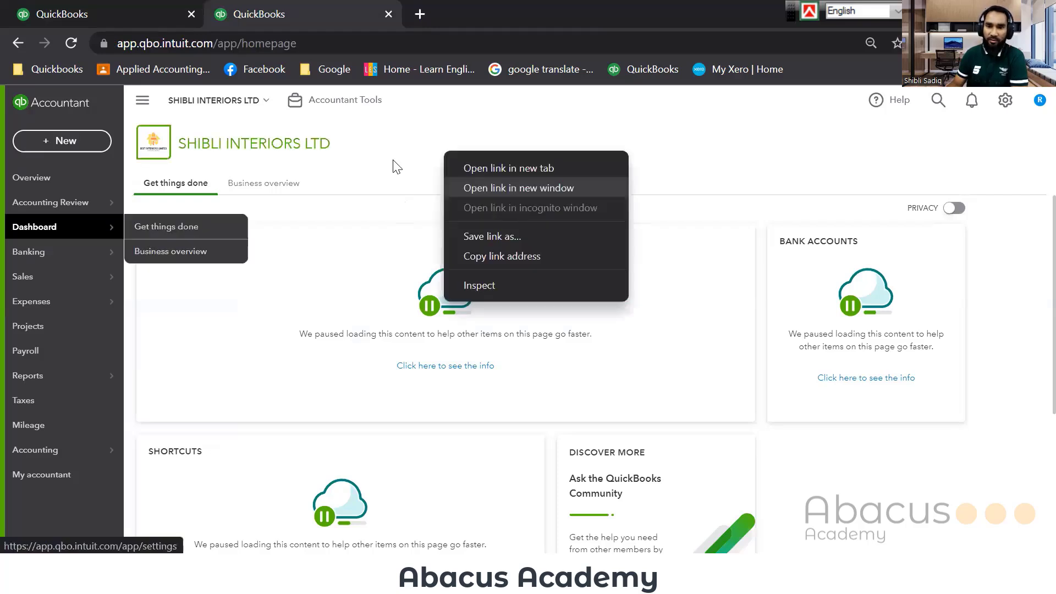
pyautogui.press('F5')
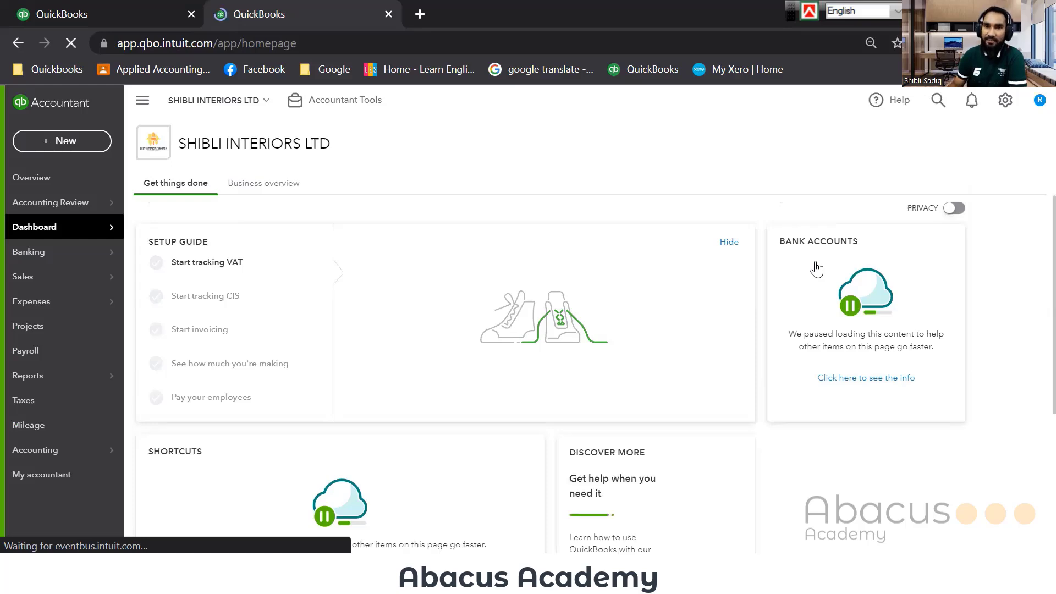
pyautogui.hotkey('ctrl', 'w')
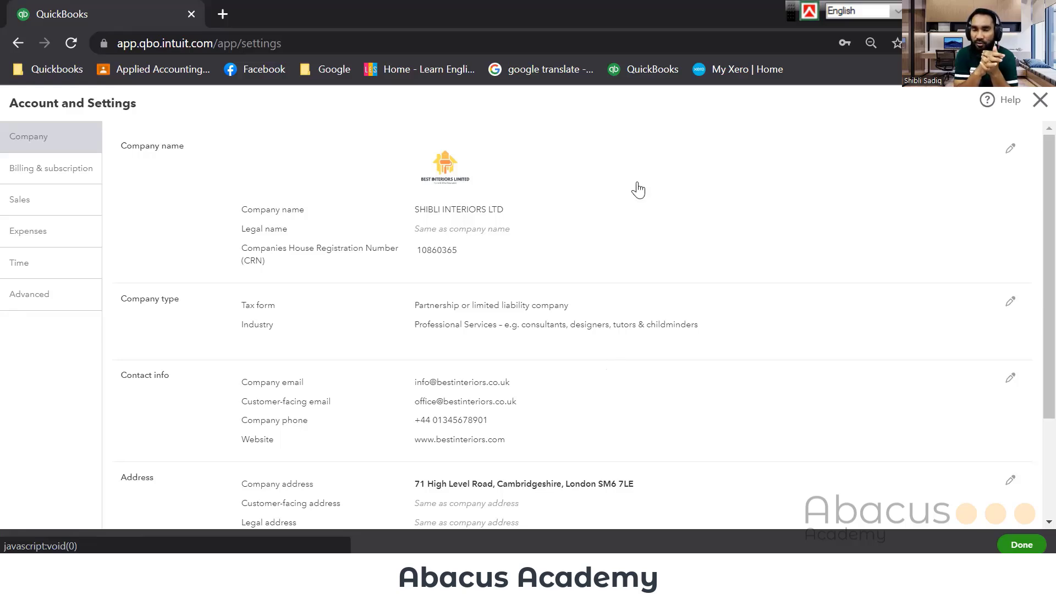
pyautogui.click(1040, 100)
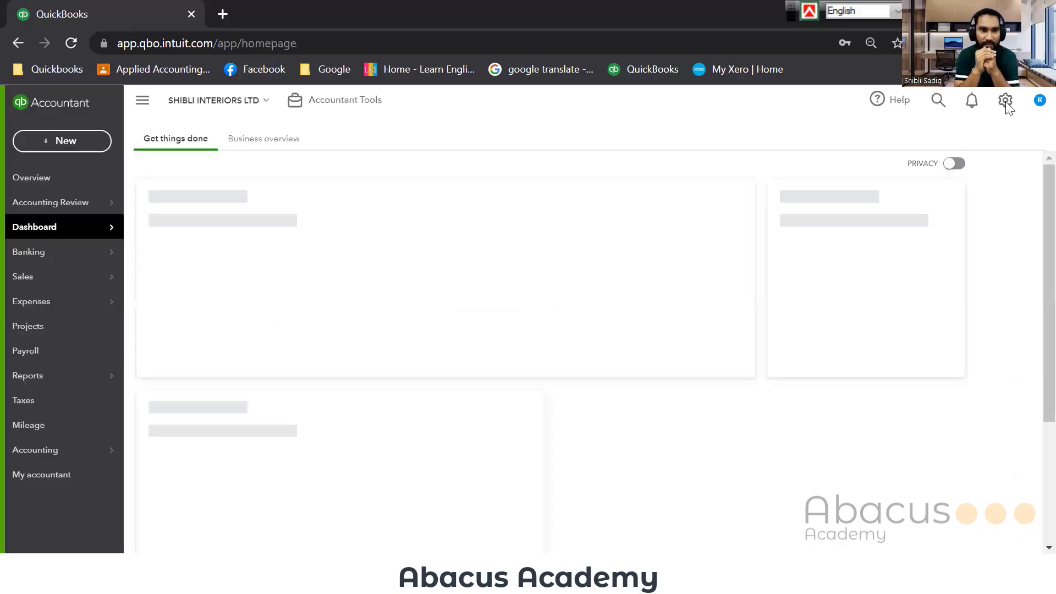
# - Open user management for SHIBLI INTERIORS LTD and view its accounting firms
pyautogui.click(1005, 102)
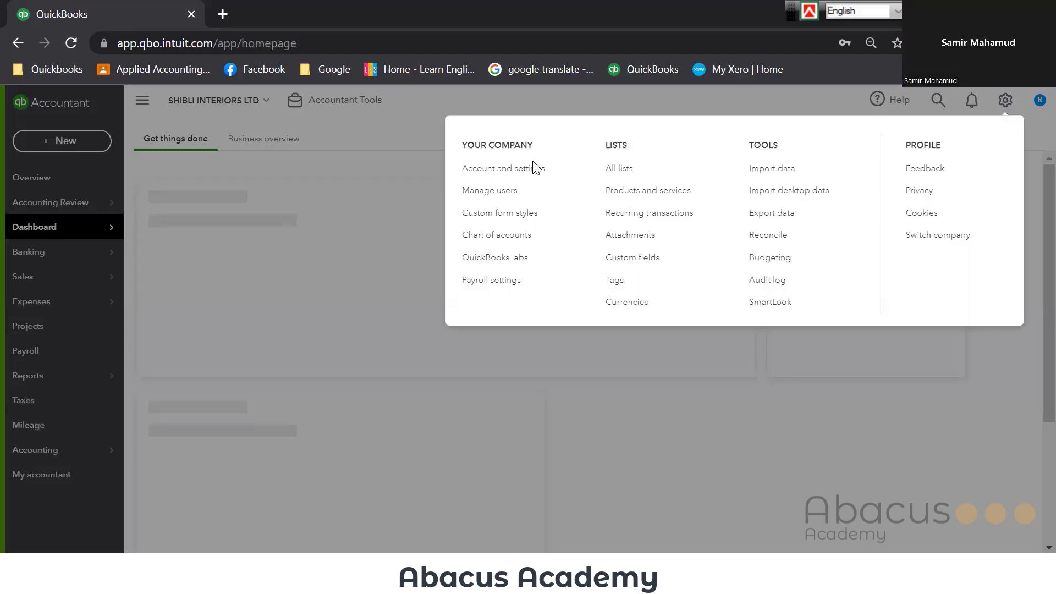
pyautogui.click(506, 200)
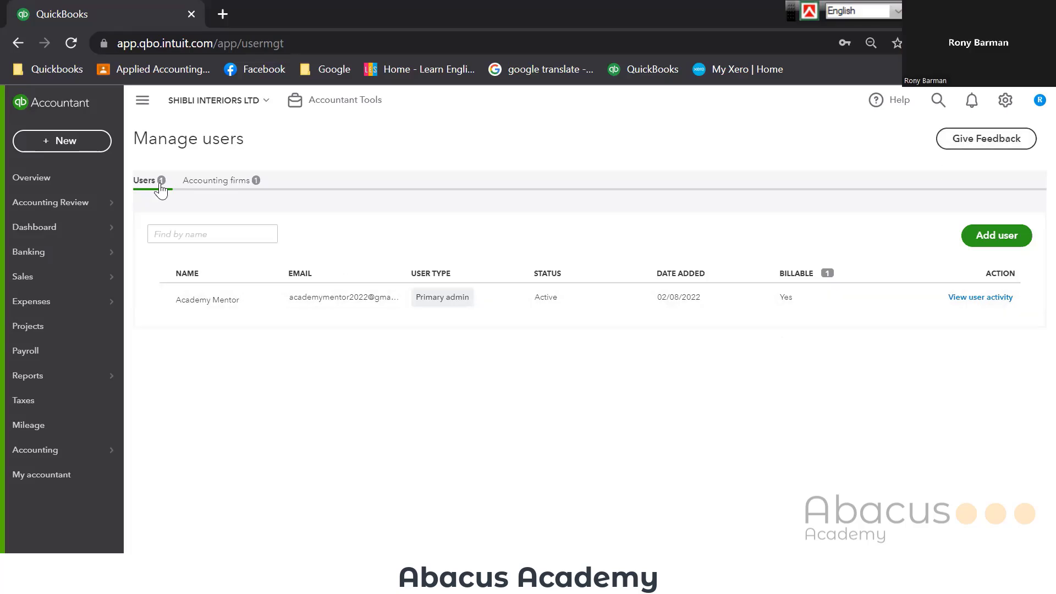
pyautogui.click(225, 184)
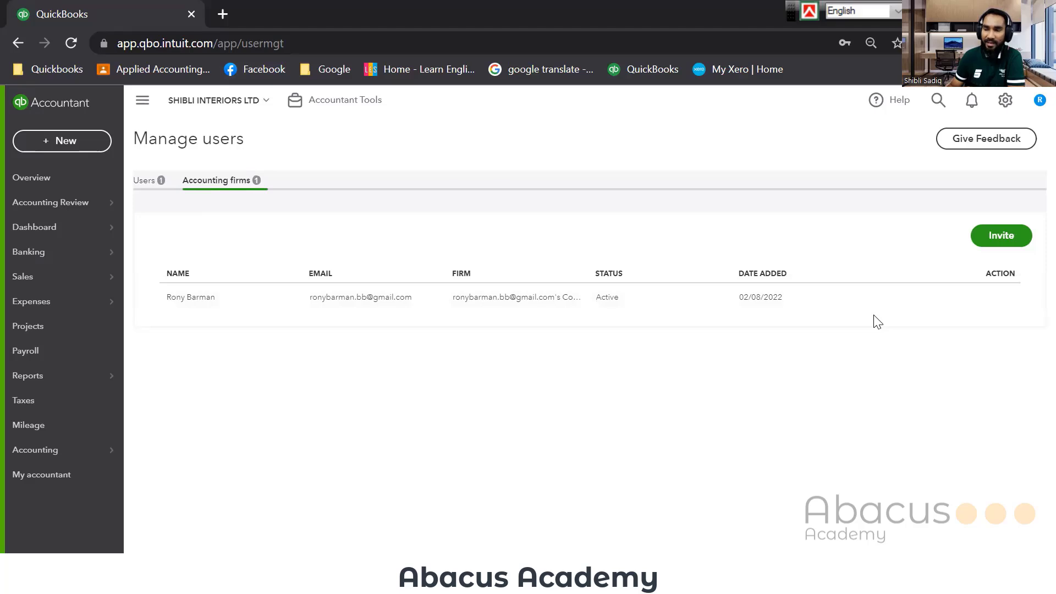
# - Open the invitation form for a new accounting firm, look over its contact fields and close it without saving
pyautogui.click(1013, 235)
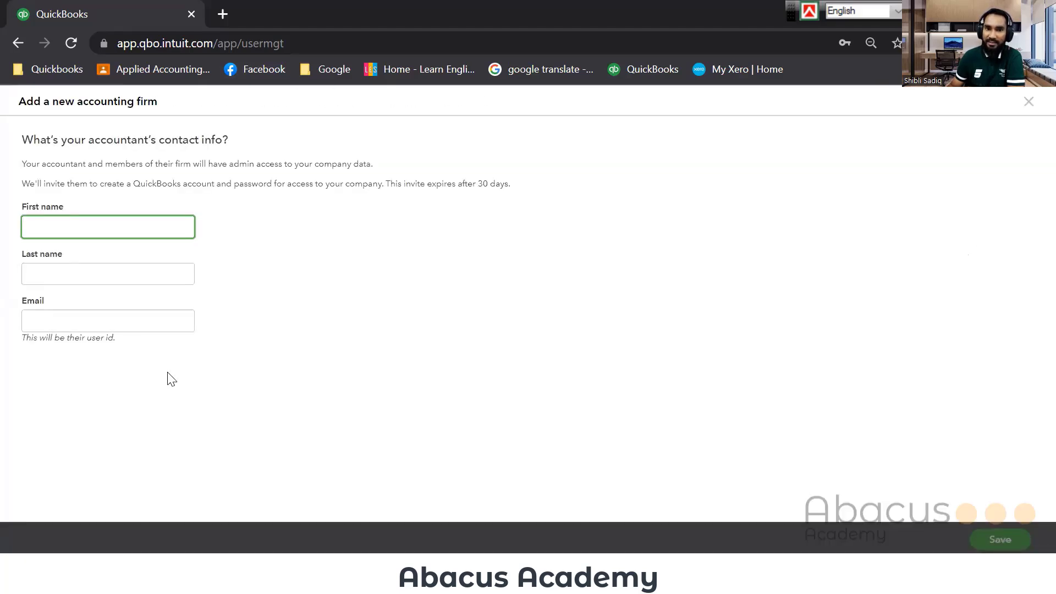
pyautogui.click(127, 317)
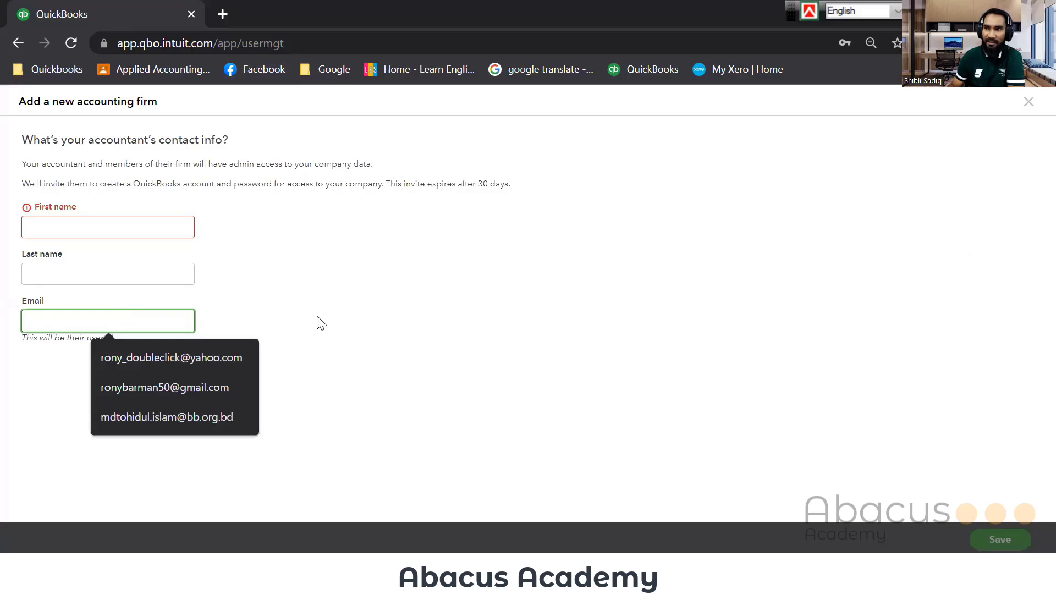
pyautogui.click(366, 322)
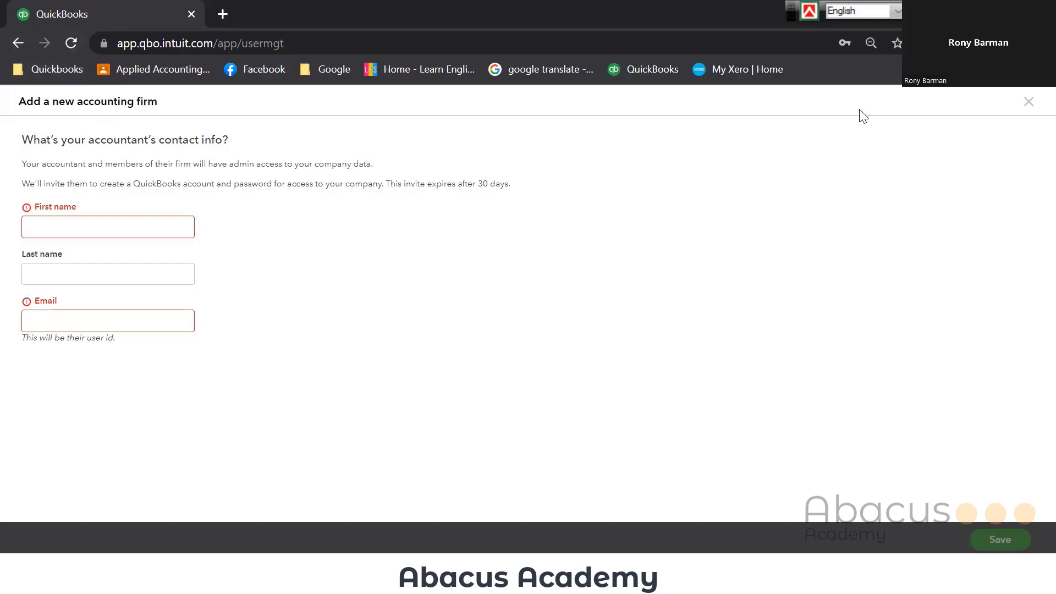
pyautogui.click(1030, 104)
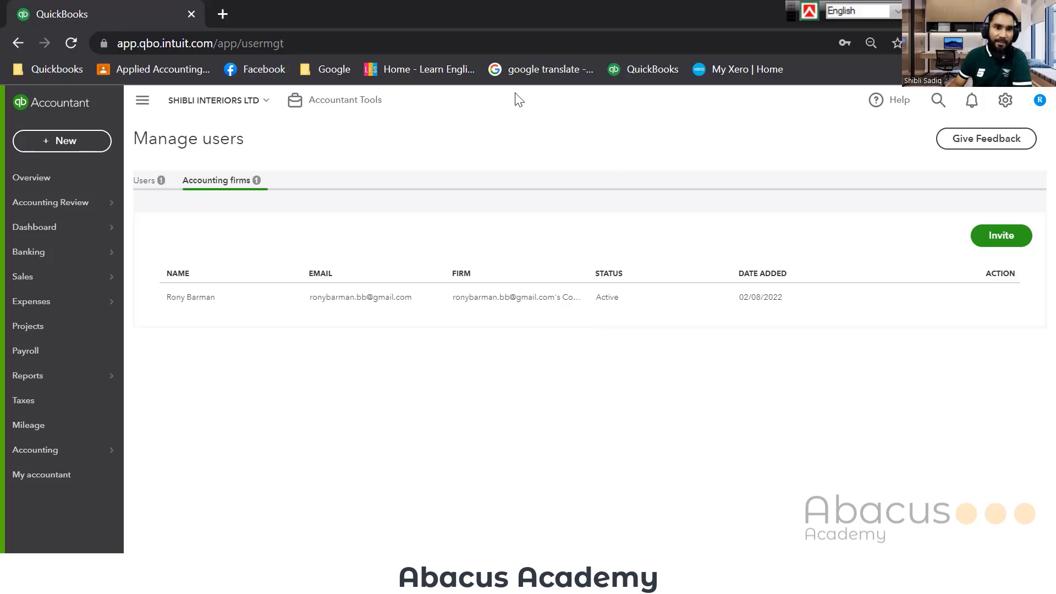
pyautogui.doubleClick(610, 384)
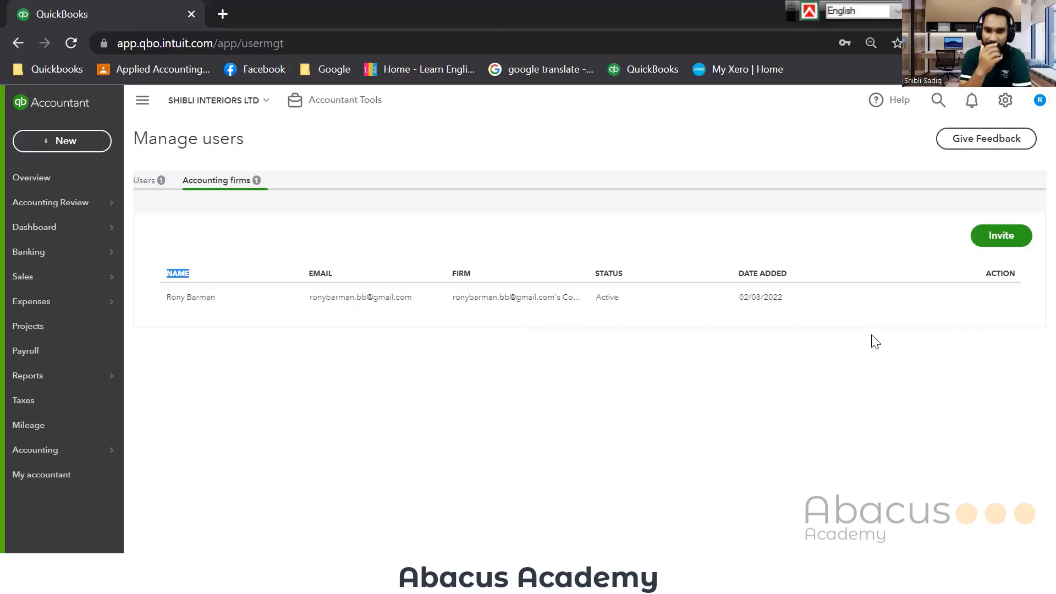
pyautogui.click(884, 395)
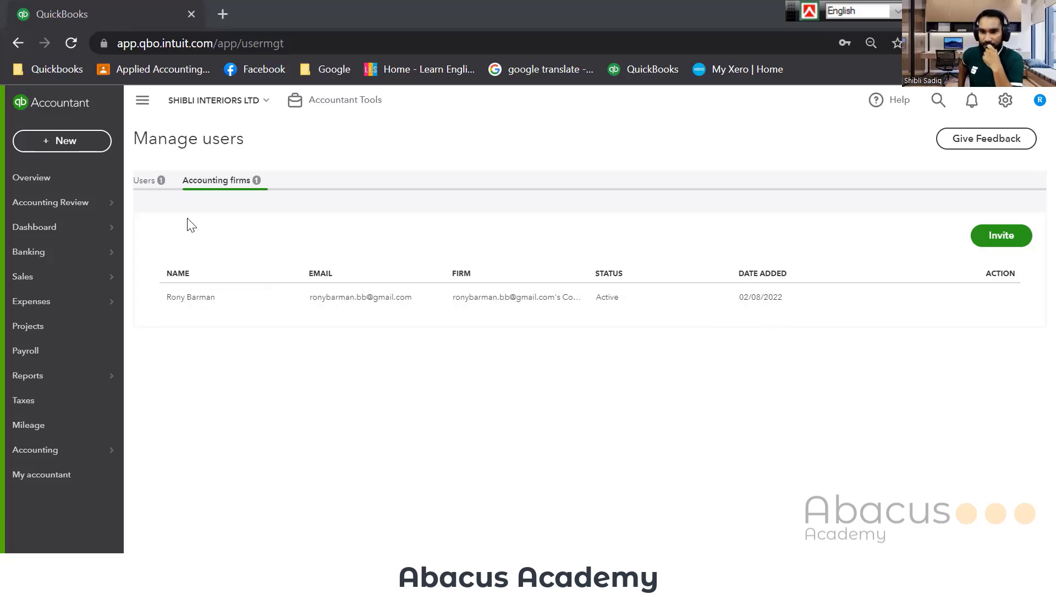
# - Start adding a new user to SHIBLI INTERIORS LTD with the Company admin user type and continue to the contact info
pyautogui.click(150, 189)
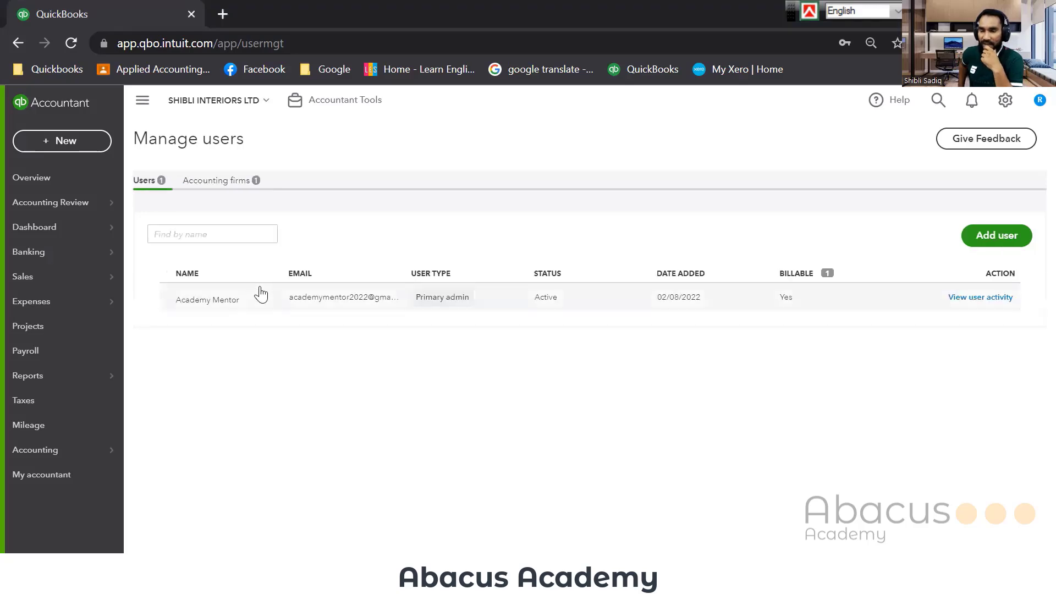
pyautogui.click(1007, 249)
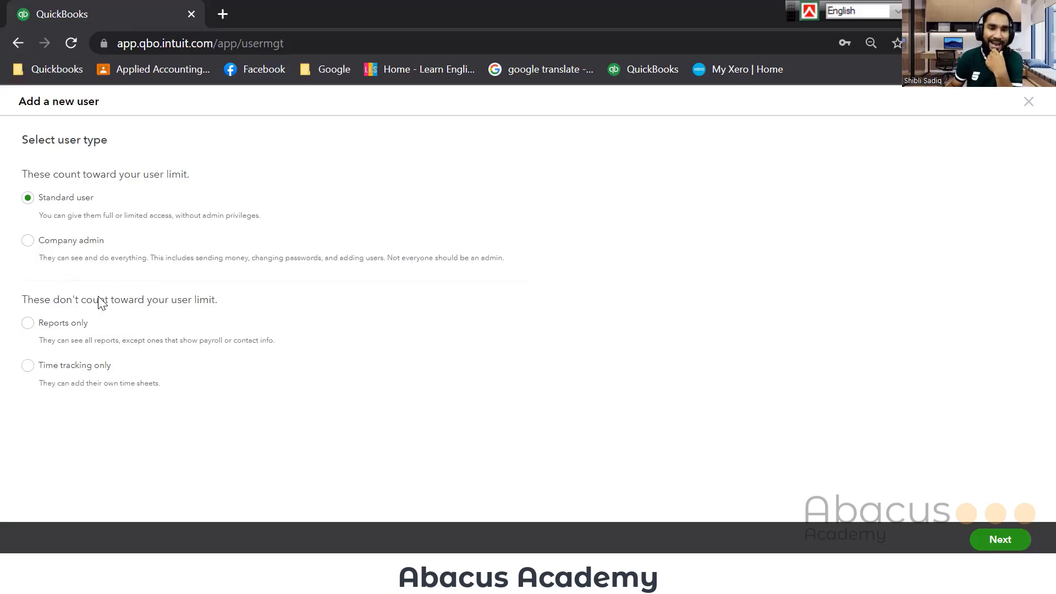
pyautogui.click(26, 242)
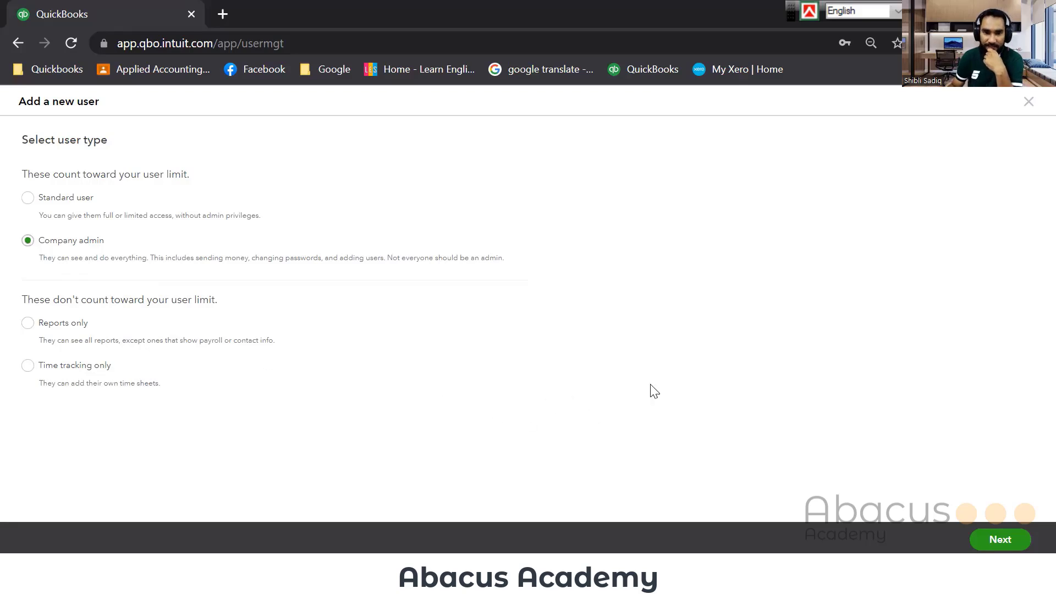
pyautogui.doubleClick(1026, 541)
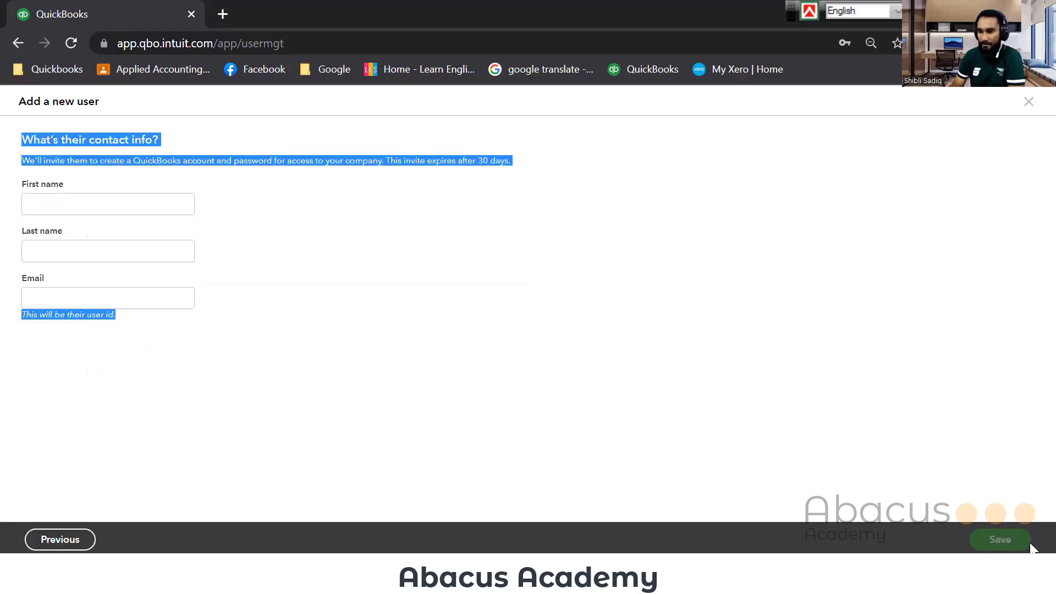
pyautogui.click(352, 271)
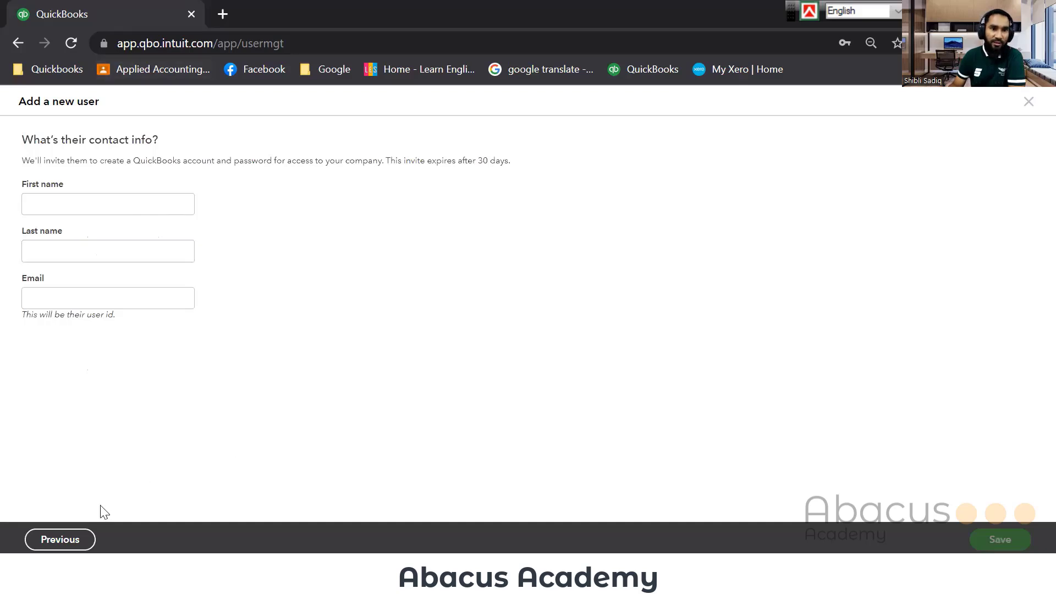
# - Enter the new company admin's first name, last name and email, and save to send the invitation
pyautogui.click(94, 203)
pyautogui.write('Murari')
pyautogui.click(57, 305)
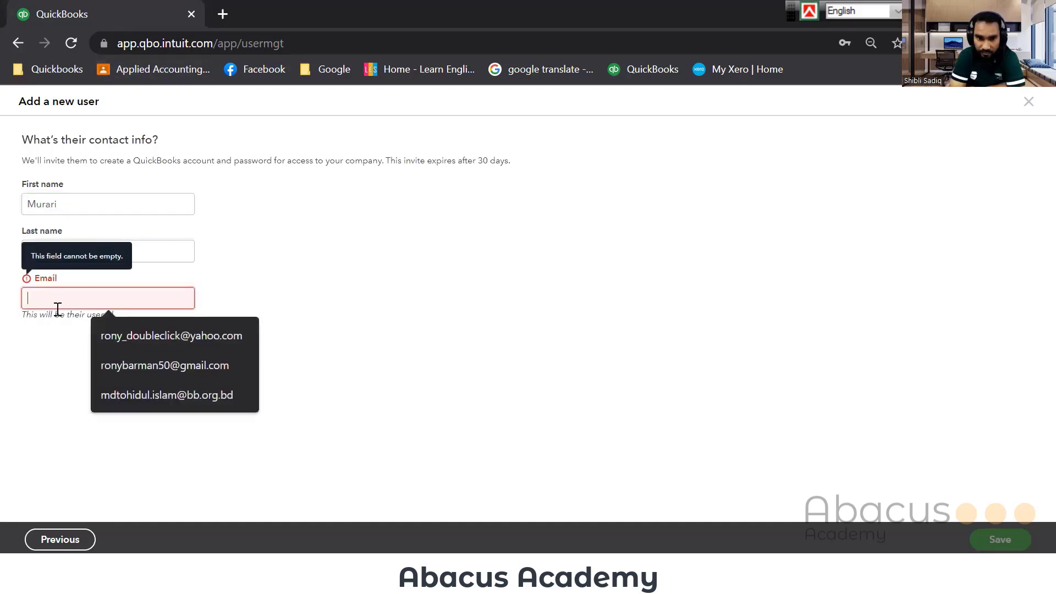
pyautogui.hotkey('ctrl', 'v')
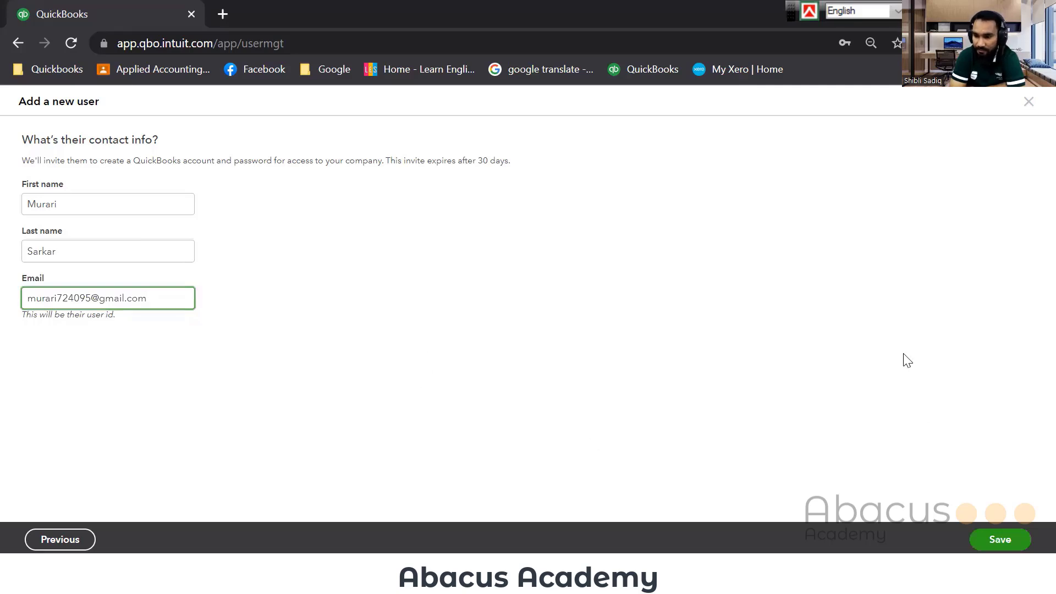
pyautogui.press('Return')
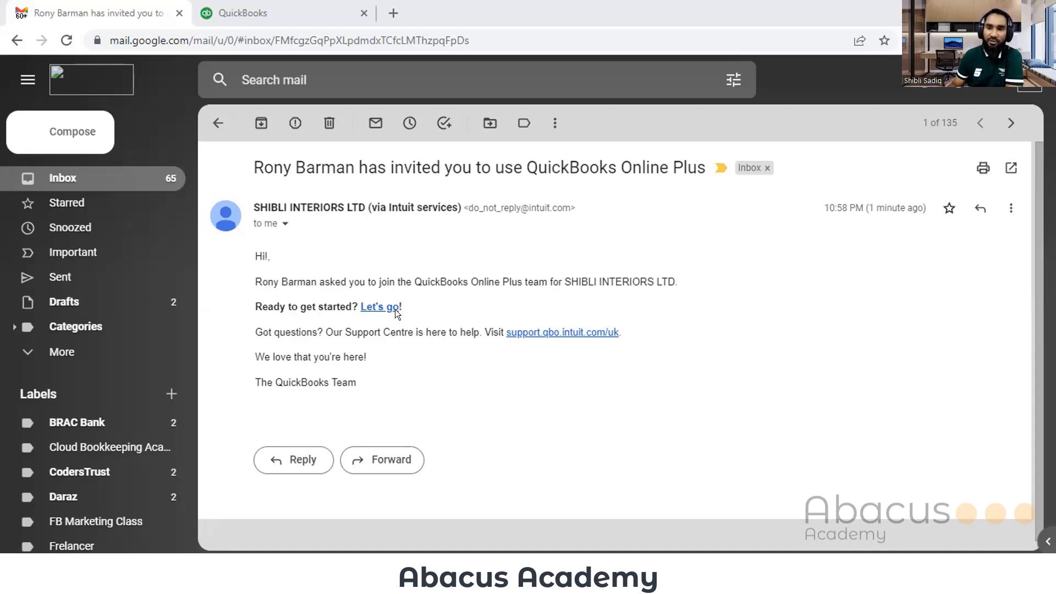
# - Accept the invitation from the invitee's email and sign in to QuickBooks with the Intuit account password
pyautogui.click(375, 308)
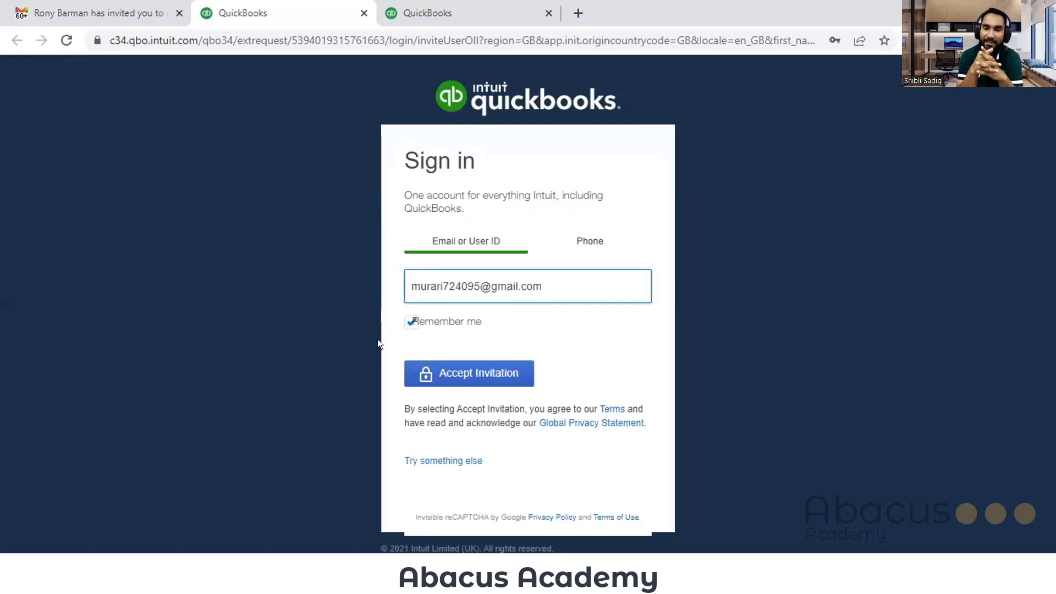
pyautogui.click(456, 375)
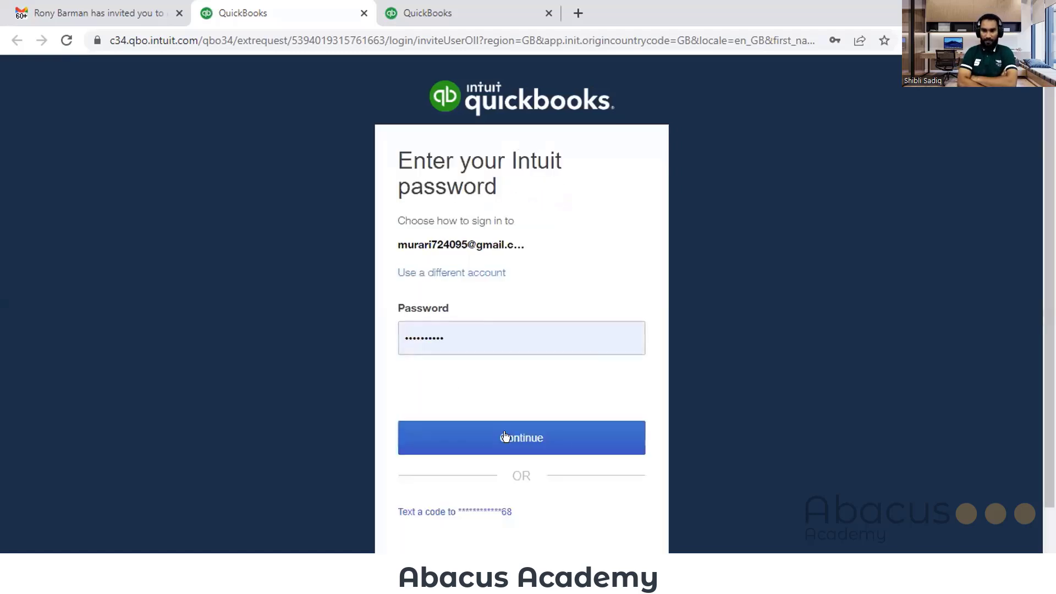
pyautogui.click(504, 435)
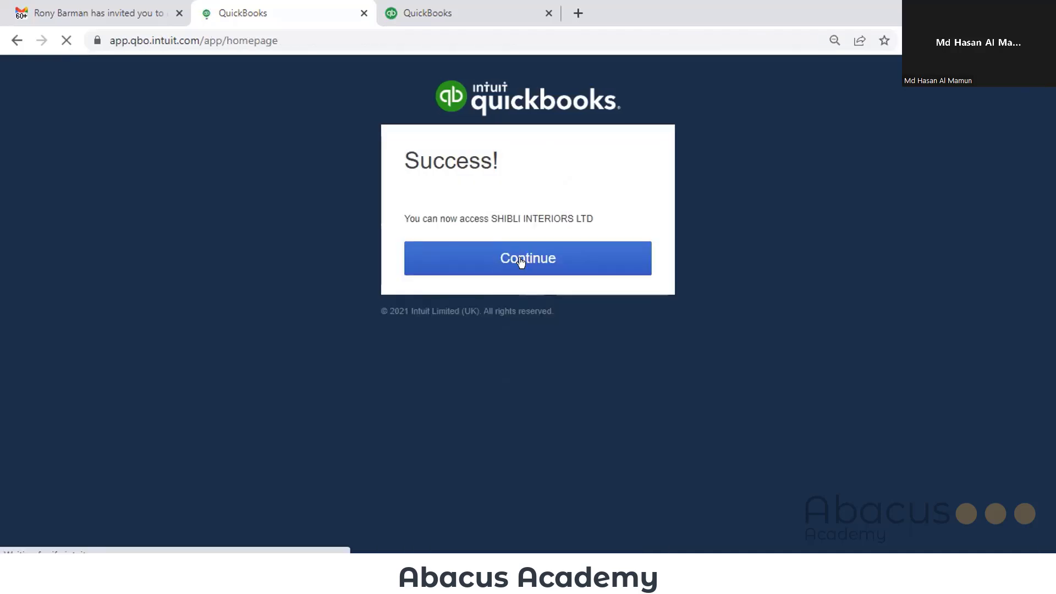
# - Start switching company from the invitee's own QuickBooks company and close the extra QuickBooks tab
pyautogui.hotkey('ctrl', 'Tab')
pyautogui.scroll(-2, 318, 201)
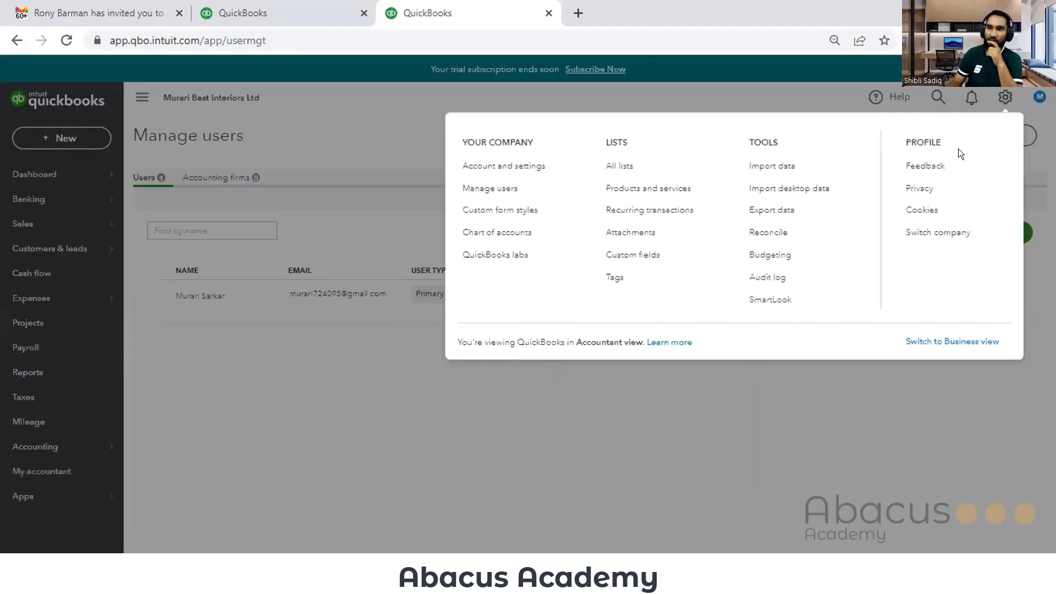
pyautogui.click(501, 254)
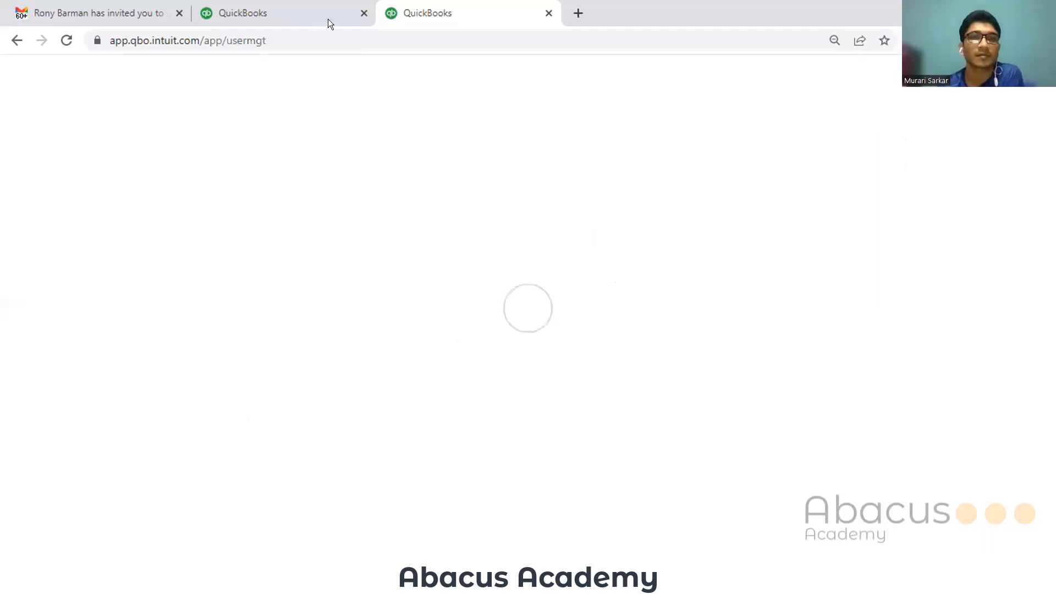
pyautogui.click(364, 12)
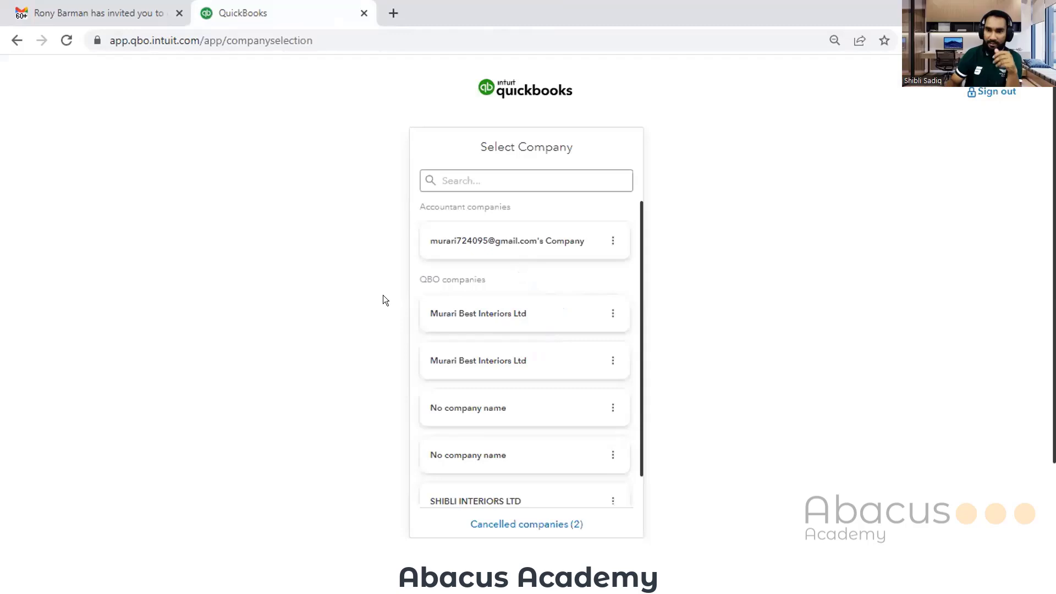
# - Look through the invitee's QBO companies and open SHIBLI INTERIORS LTD
pyautogui.scroll(-2, 380, 304)
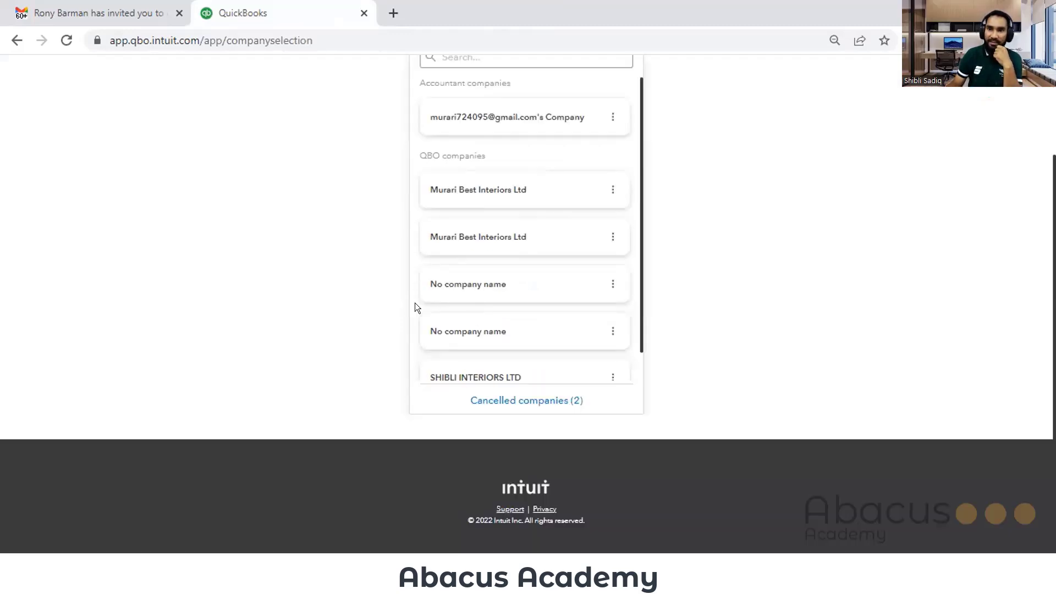
pyautogui.scroll(2, 378, 309)
pyautogui.scroll(-2, 641, 325)
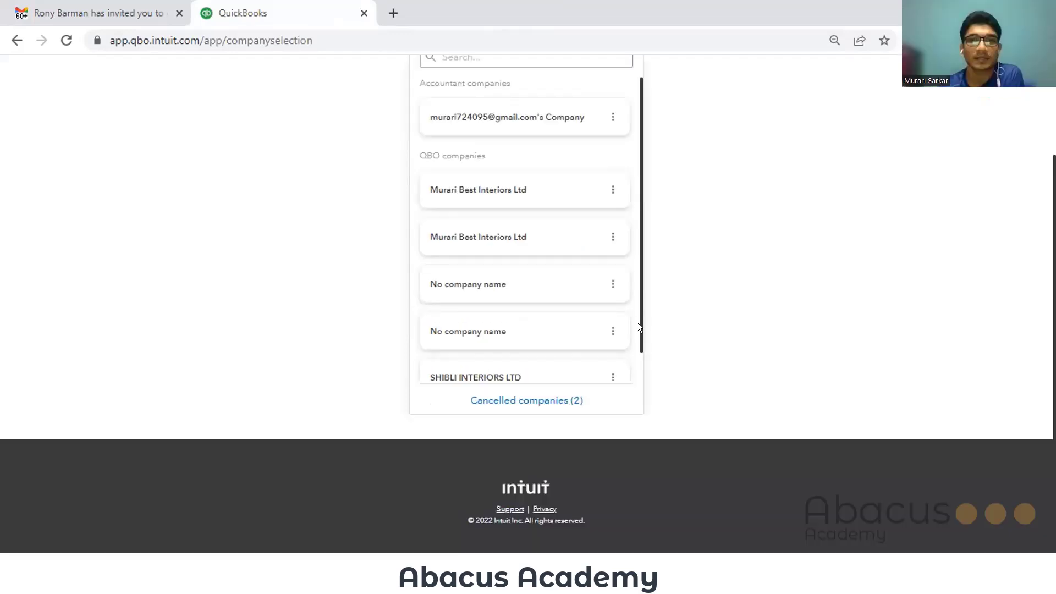
pyautogui.scroll(-1, 636, 335)
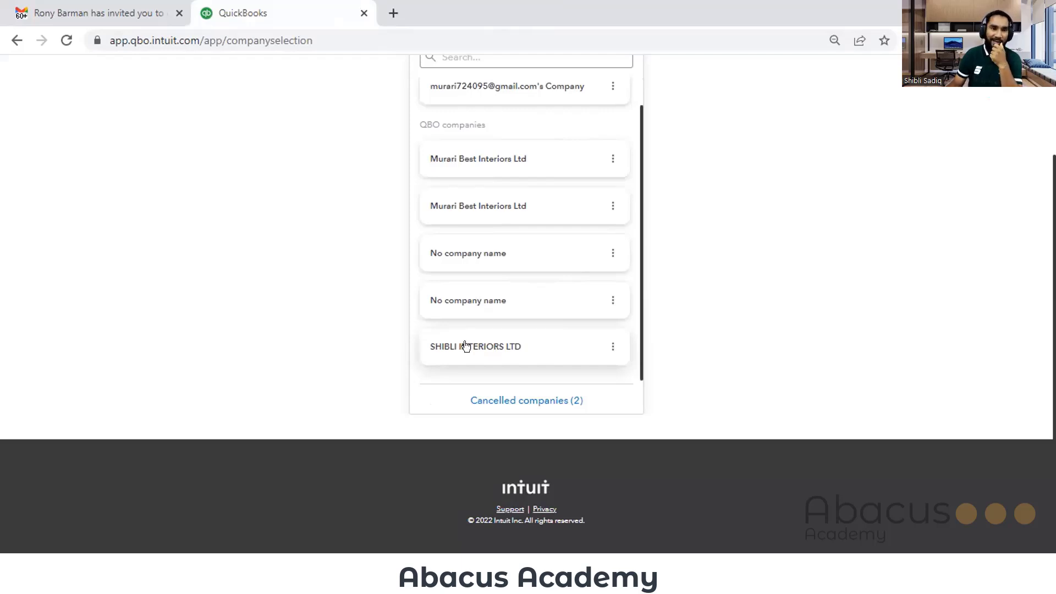
pyautogui.click(465, 346)
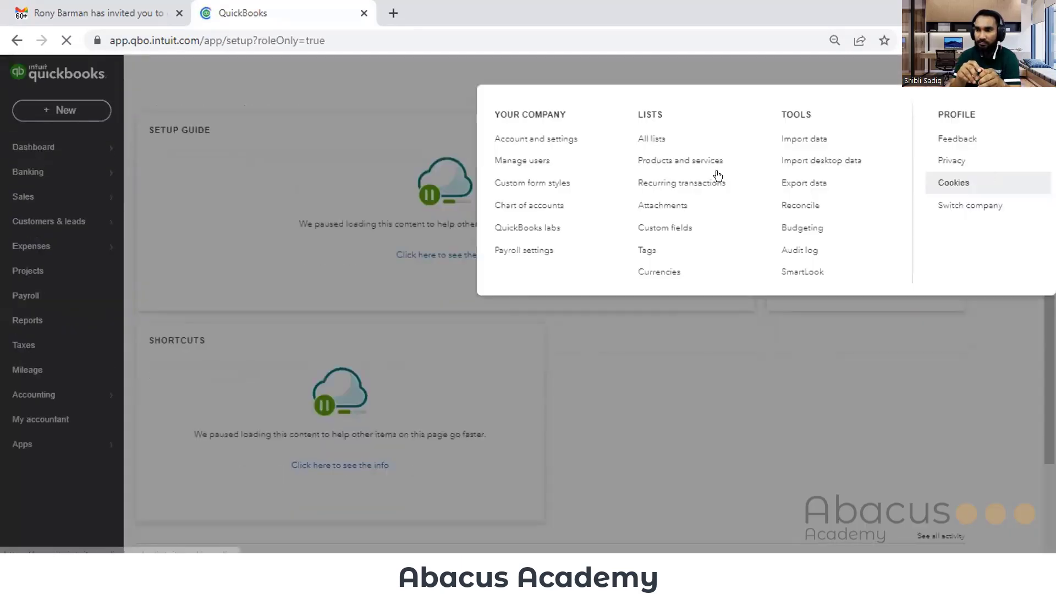
# - Look over the company details in Account and Settings, close them and open user management for SHIBLI INTERIORS LTD
pyautogui.click(531, 139)
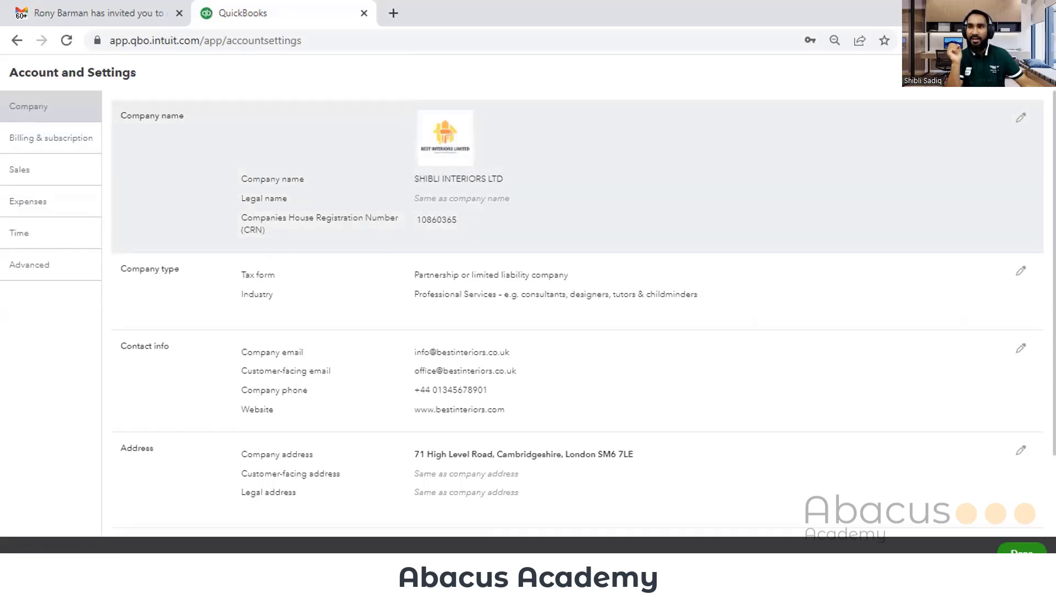
pyautogui.click(997, 92)
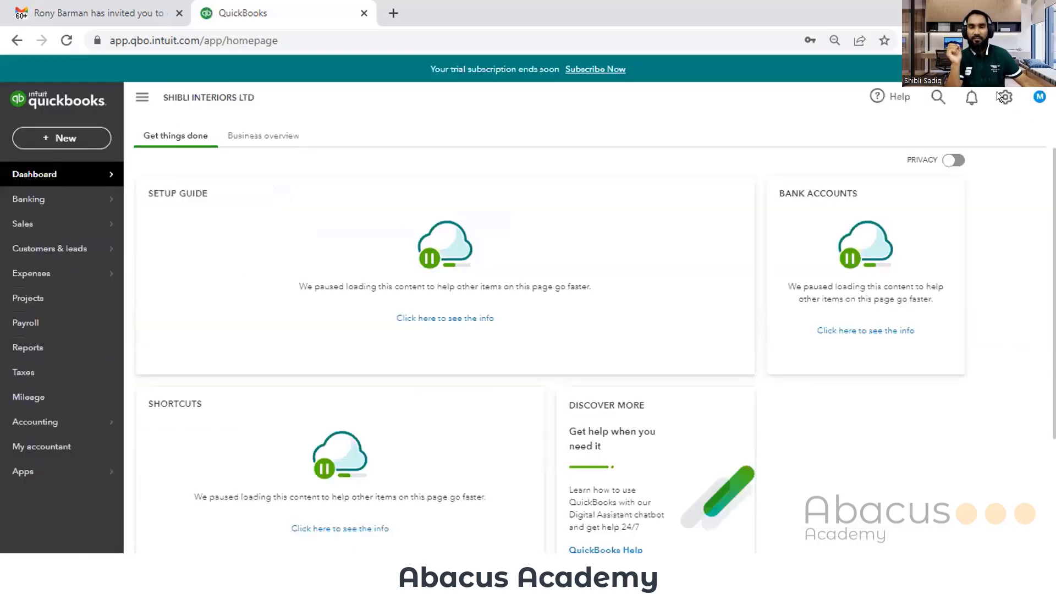
pyautogui.click(998, 93)
pyautogui.click(487, 253)
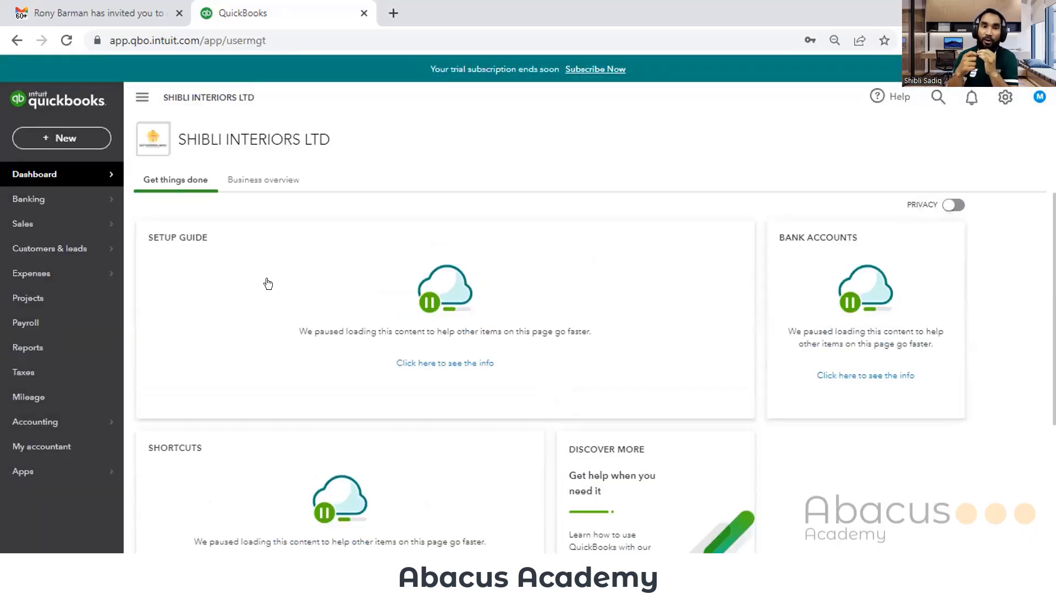
pyautogui.scroll(-2, 267, 282)
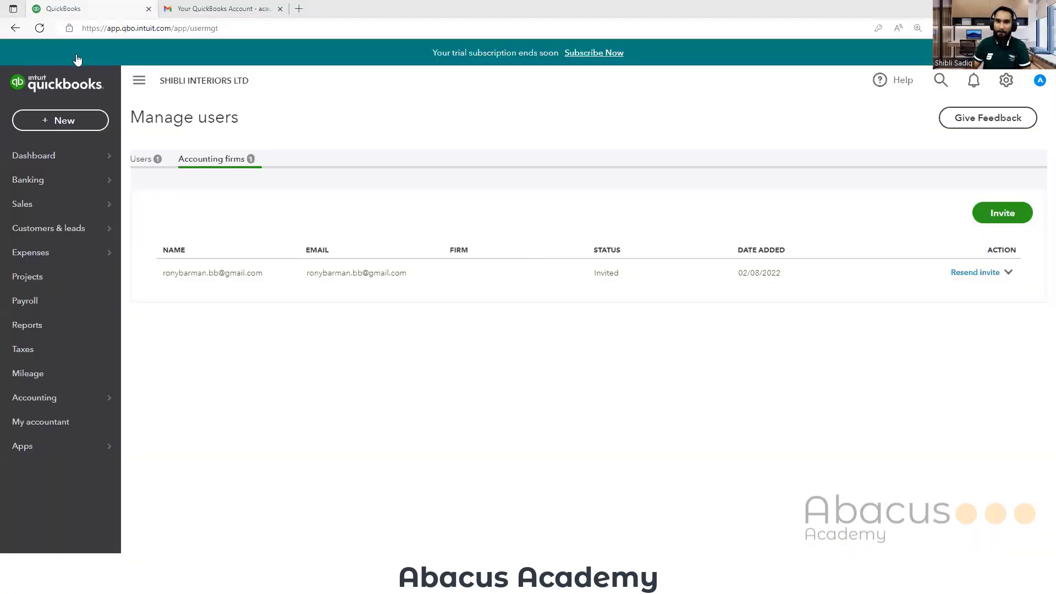
# - Return to the SHIBLI INTERIORS LTD dashboard in the primary admin's browser session
pyautogui.click(47, 158)
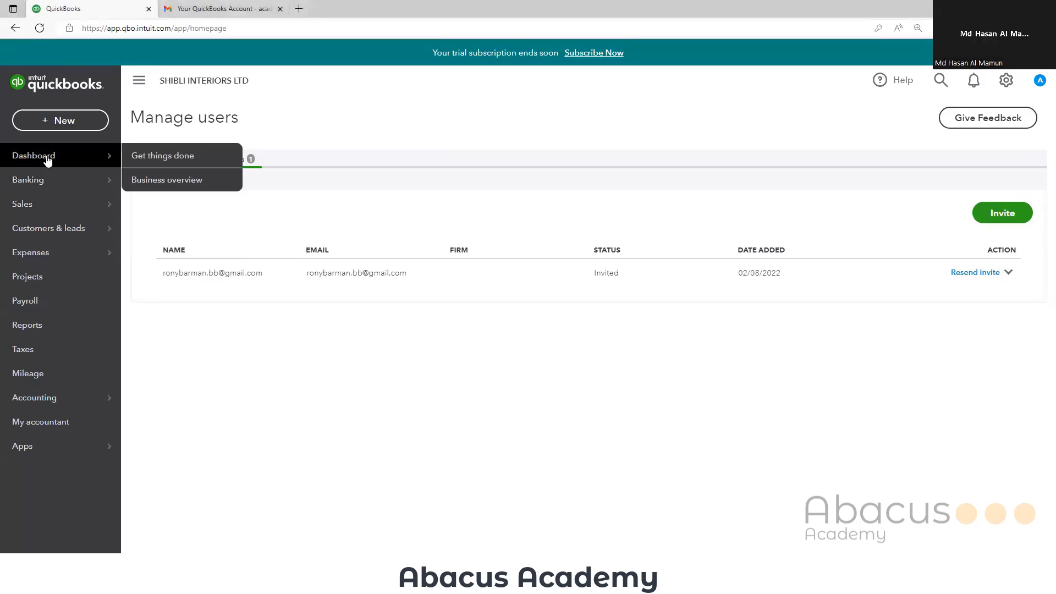